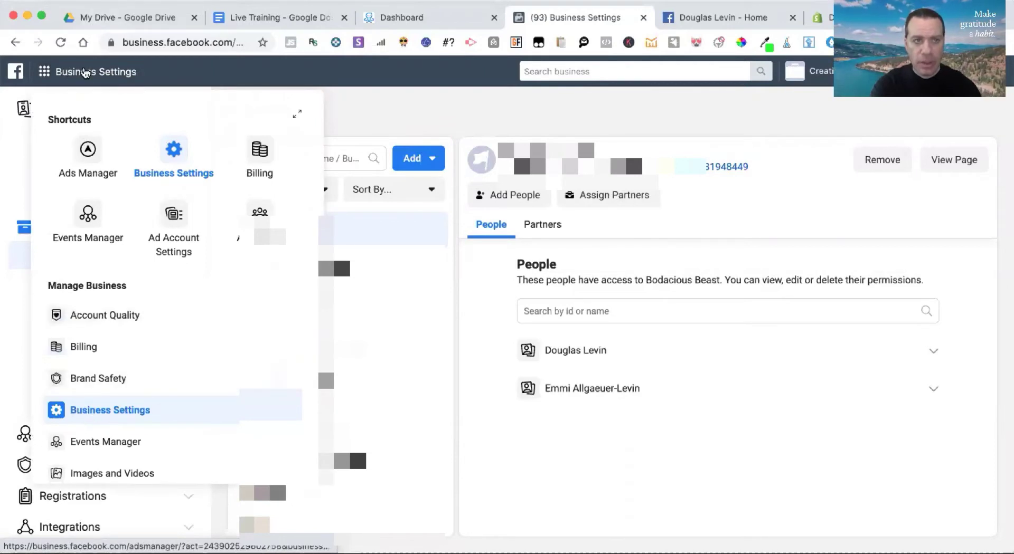
- Look over the Business Settings shortcuts and the available options for adding a page to the business account
left_click(83, 71)
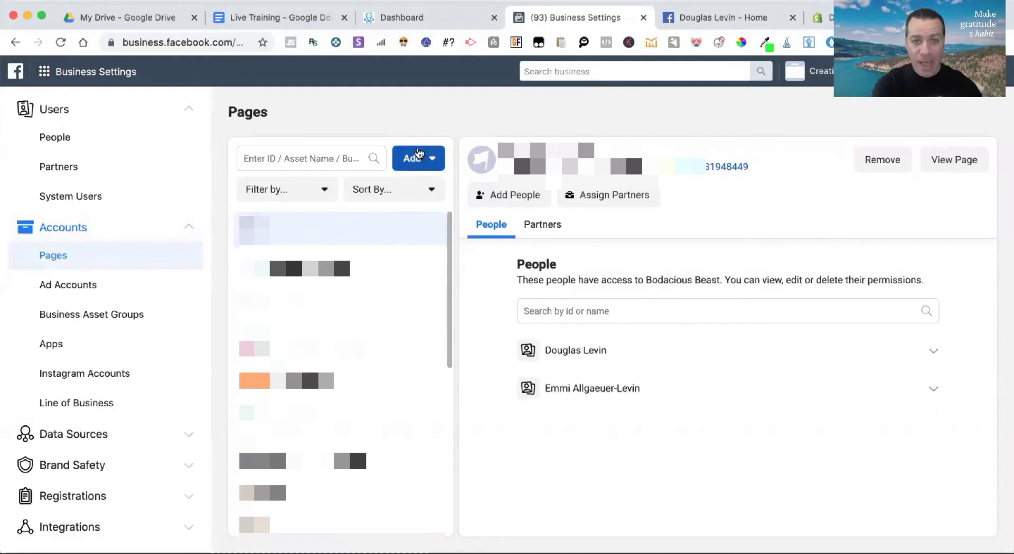
left_click(420, 161)
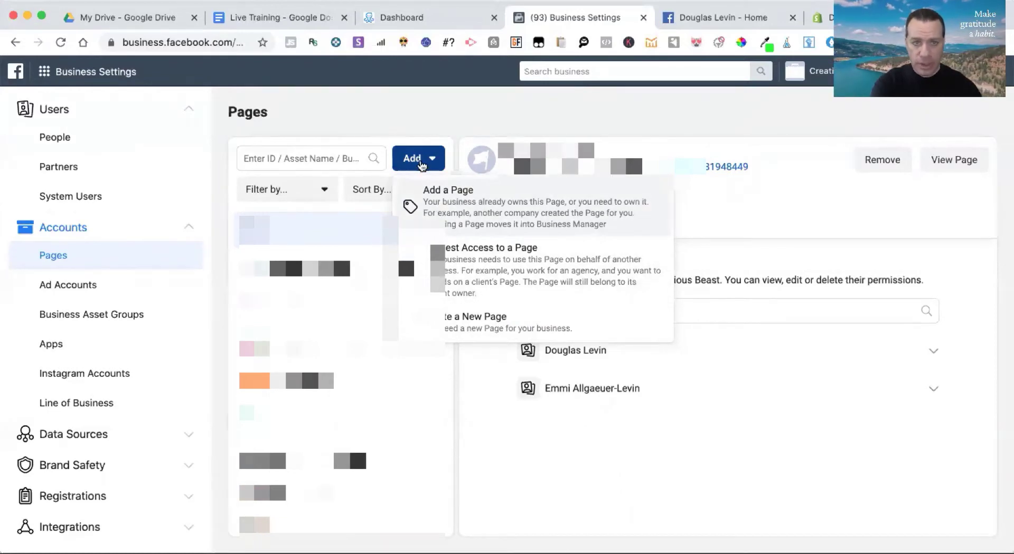
left_click(375, 108)
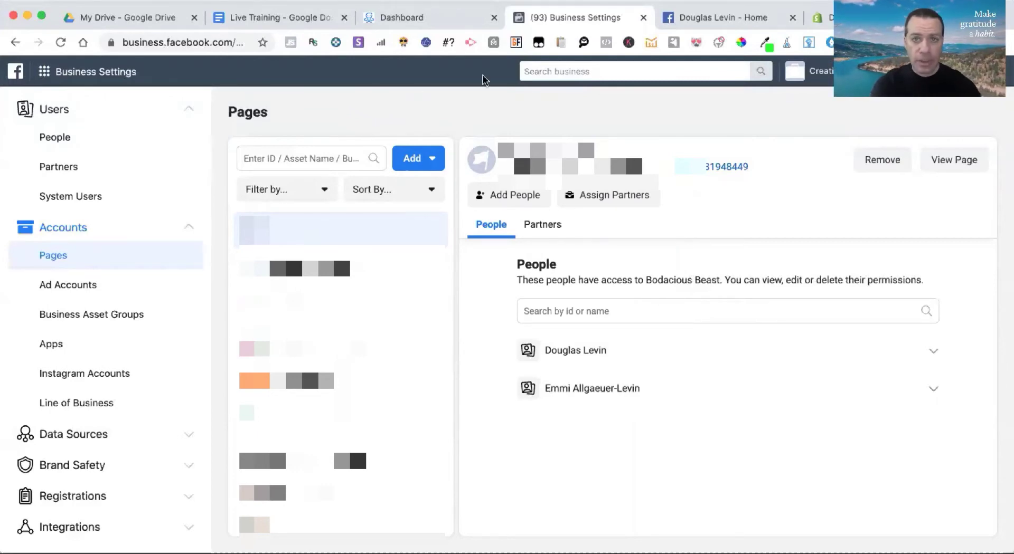
- Switch to the business's Facebook page and open the Advanced Messaging section of its settings
key("ctrl+Tab")
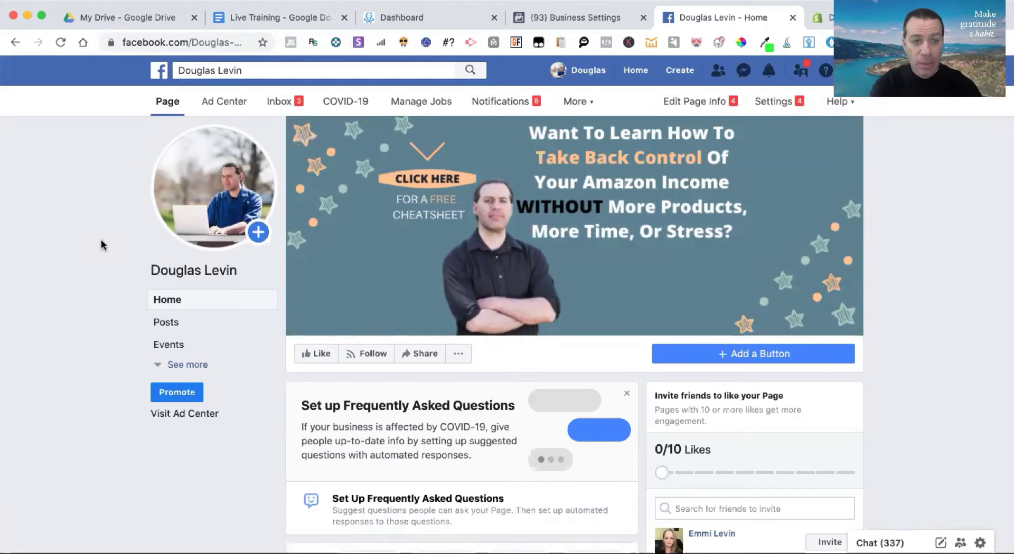
mouse_move(170, 249)
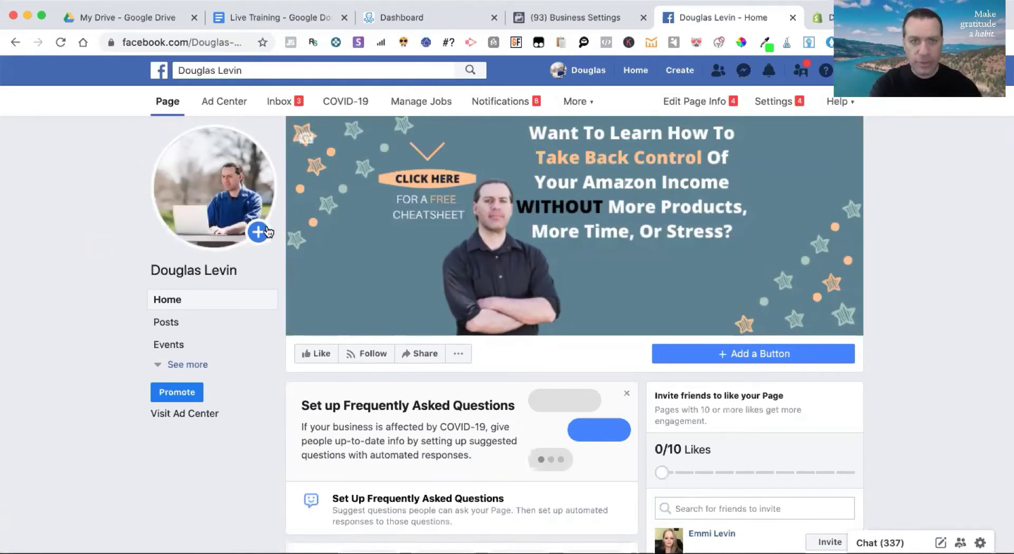
mouse_move(424, 218)
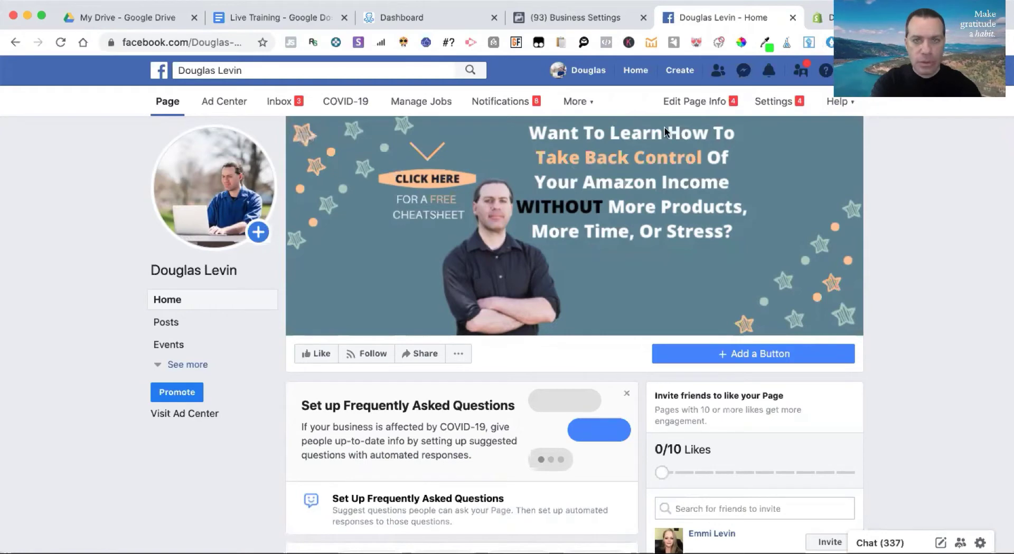
left_click(771, 103)
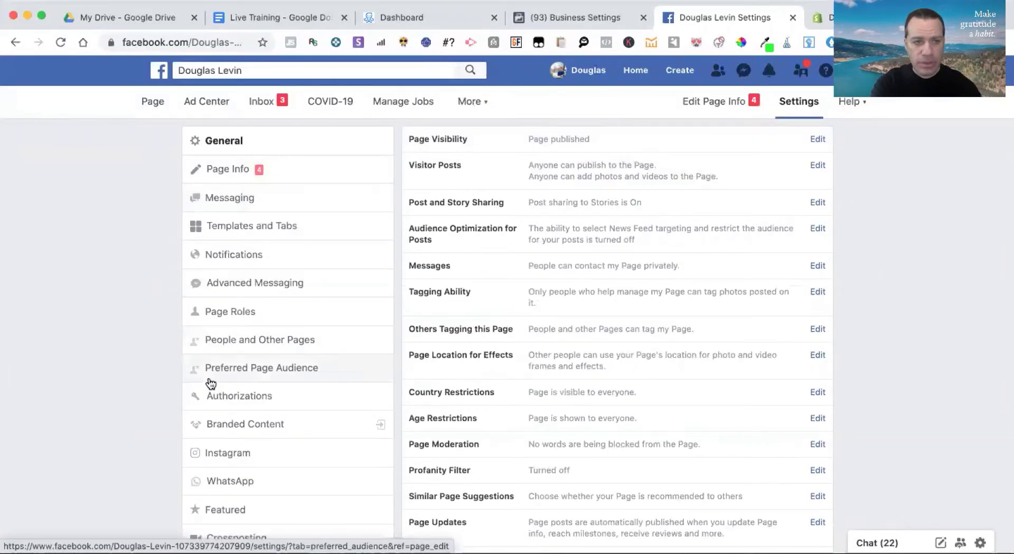
left_click(235, 283)
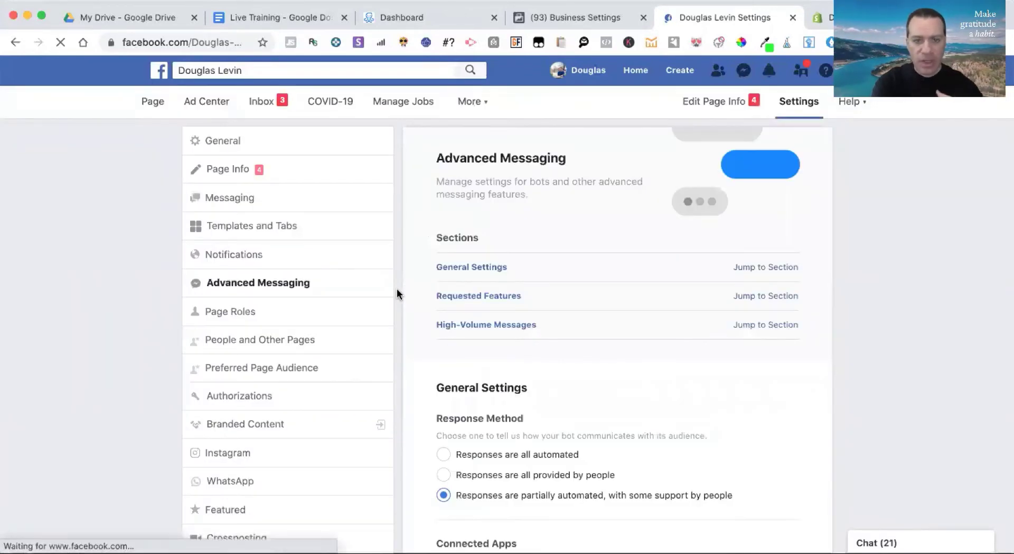
- Review the connected apps, whitelisted domains and requested features in the page's Advanced Messaging settings
scroll(397, 289, "down", 6)
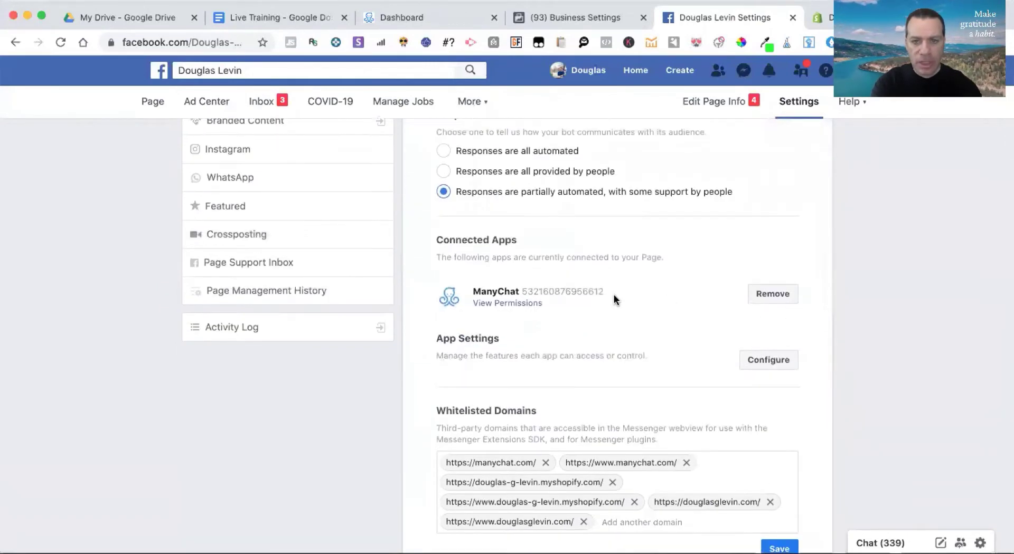
scroll(560, 306, "down", 2)
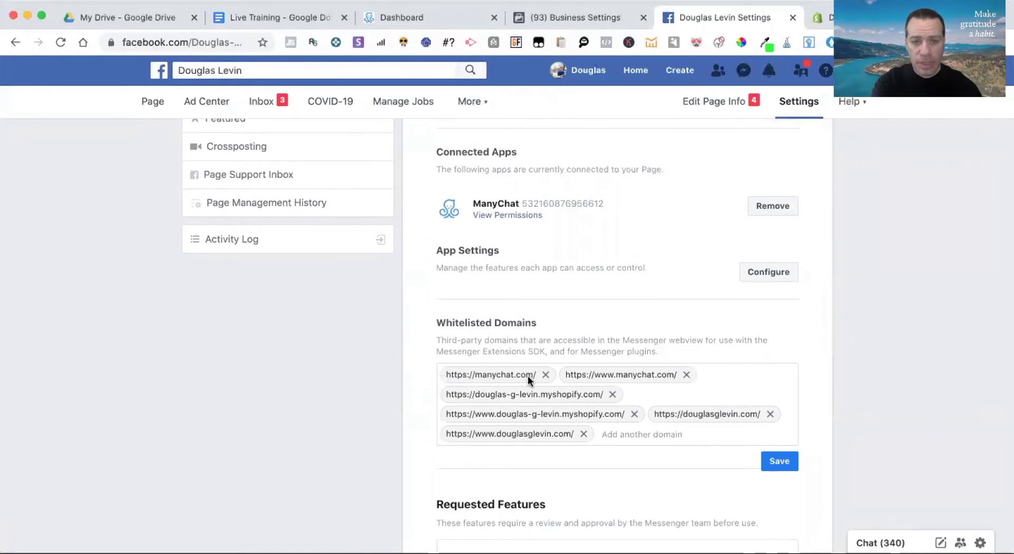
scroll(460, 362, "down", 5)
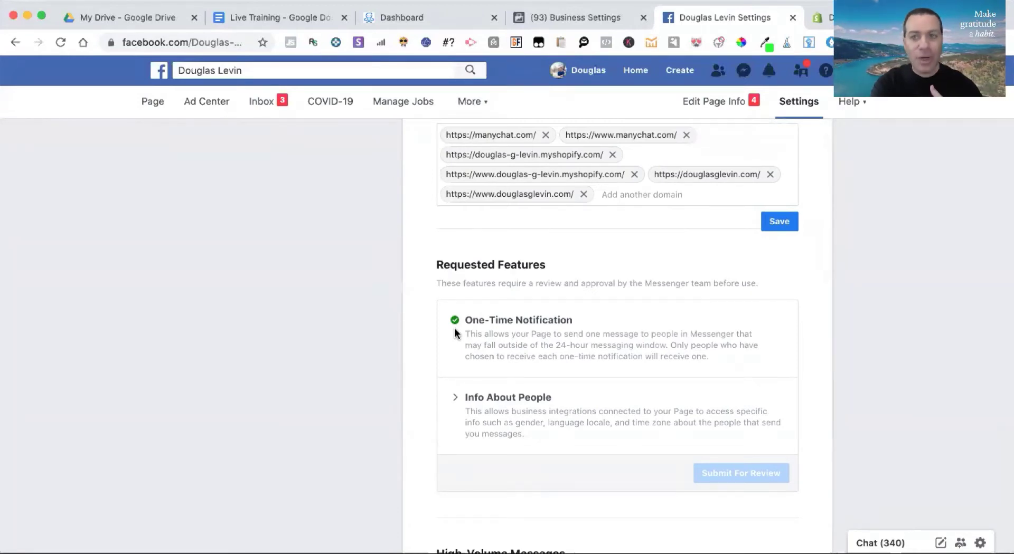
scroll(412, 327, "up", 15)
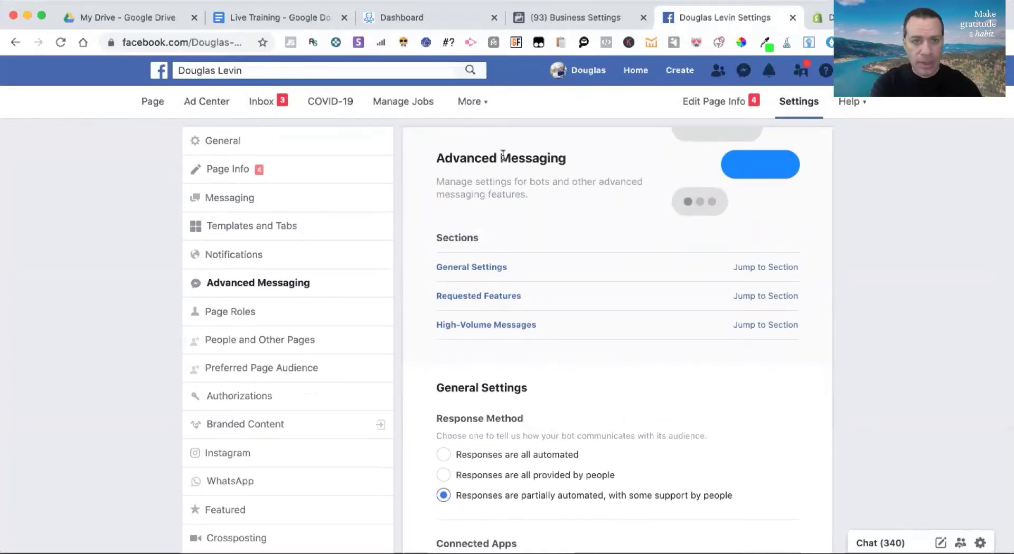
- Switch to ManyChat and view the Welcome Message automation of the test account
left_click(437, 18)
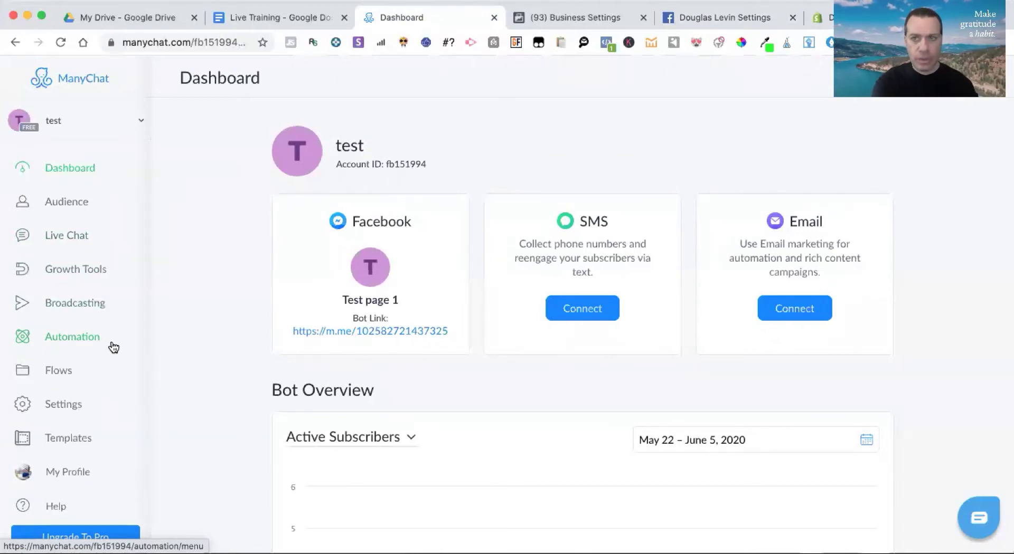
scroll(111, 352, "down", 1)
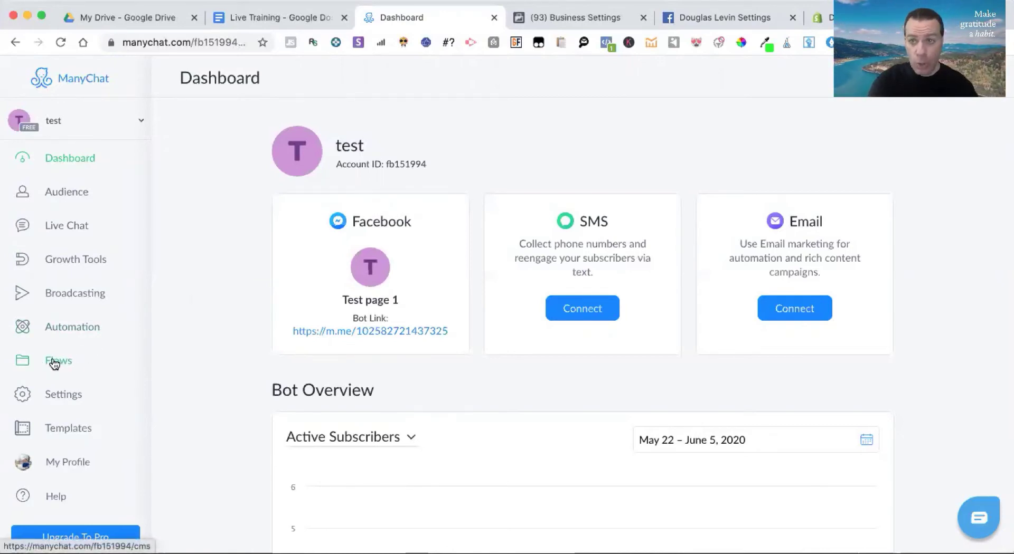
left_click(56, 329)
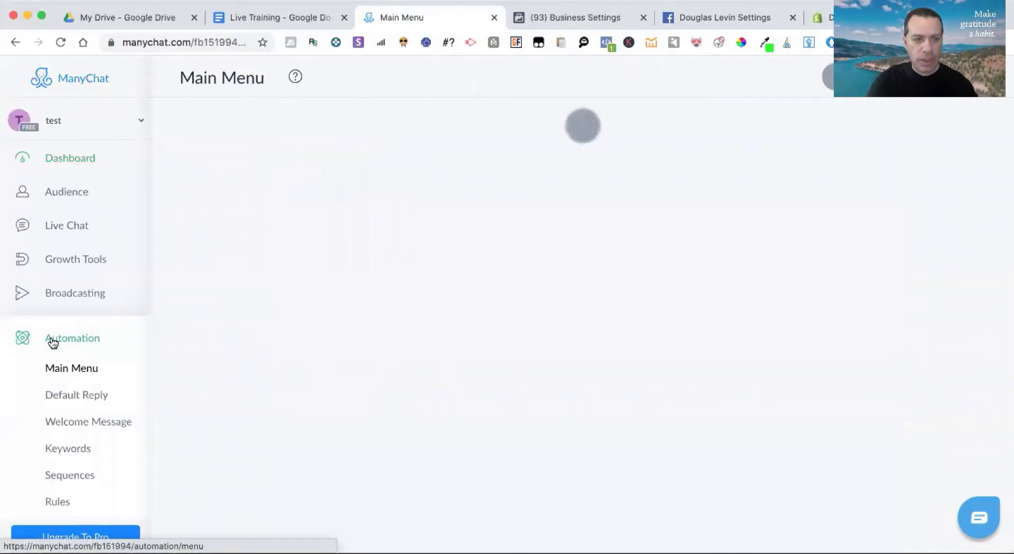
left_click(66, 422)
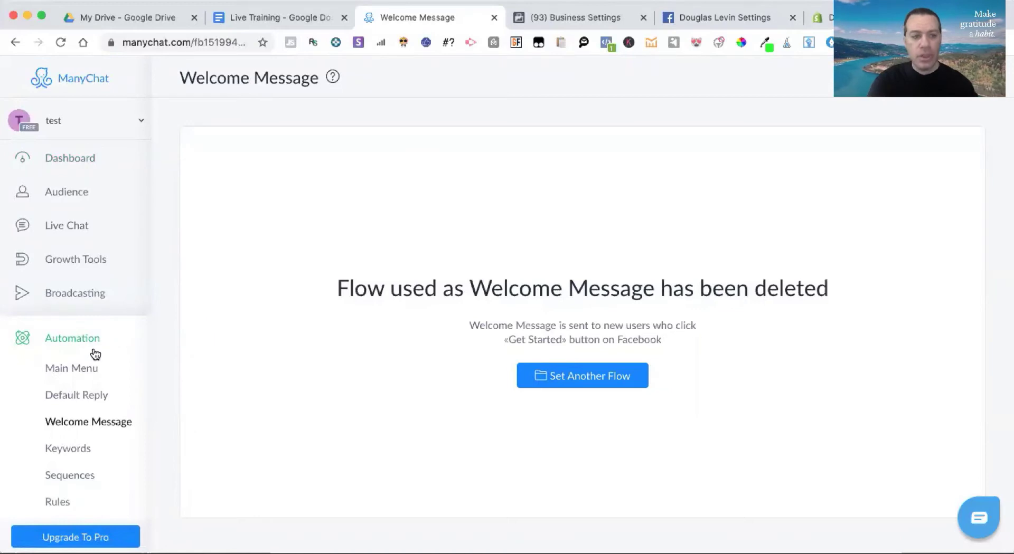
- Open the draft Welcome Message flow from the Flows list in the flow editor
scroll(57, 447, "down", 5)
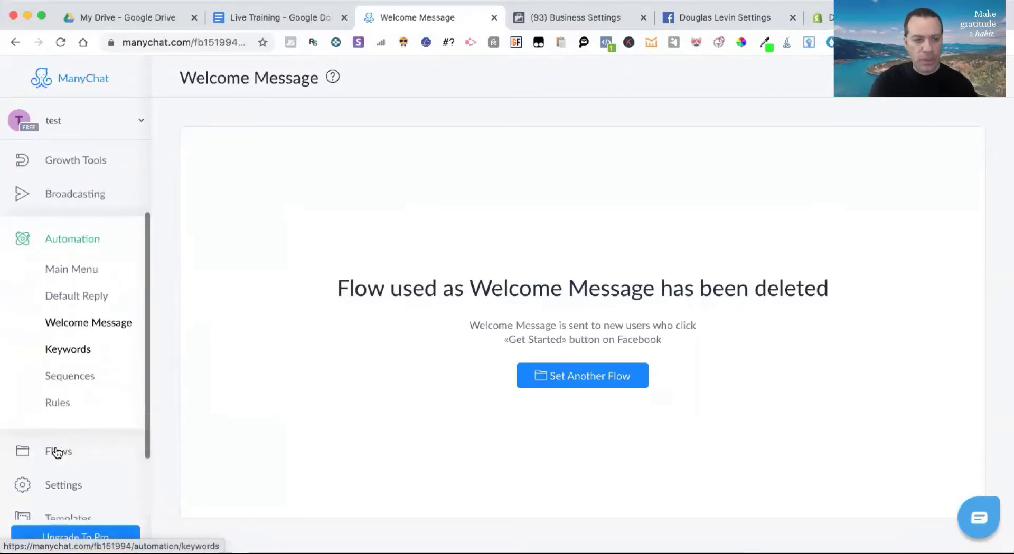
left_click(56, 405)
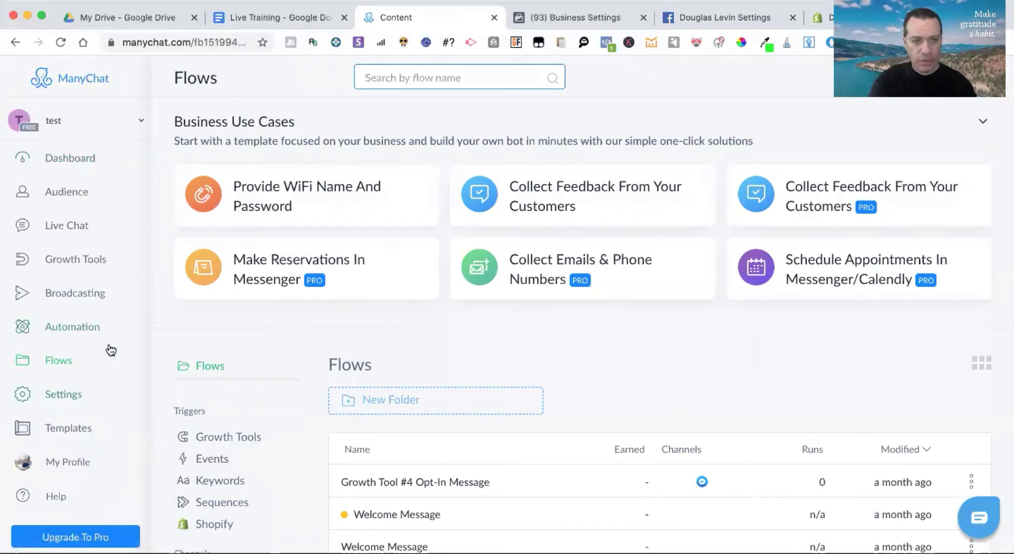
scroll(380, 391, "down", 3)
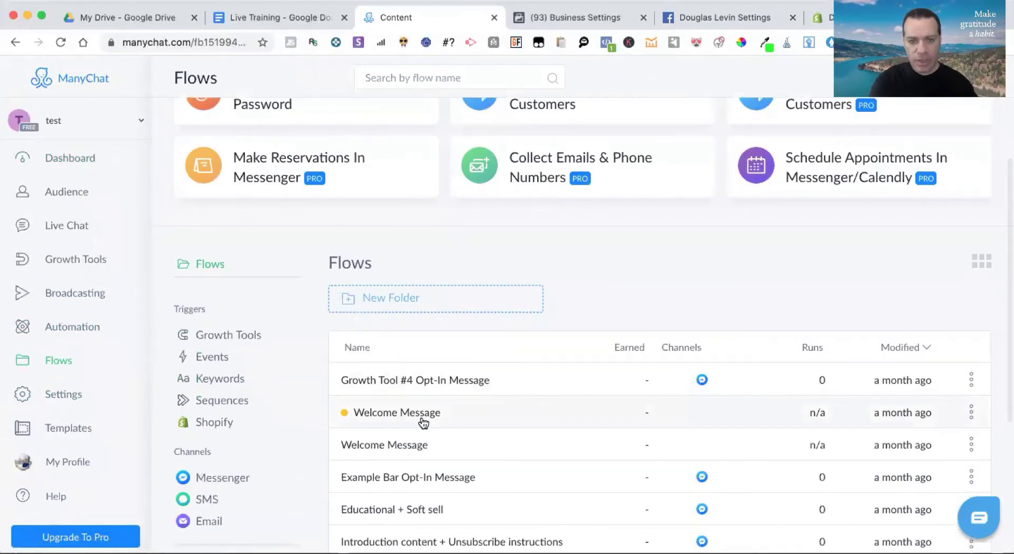
left_click(421, 416)
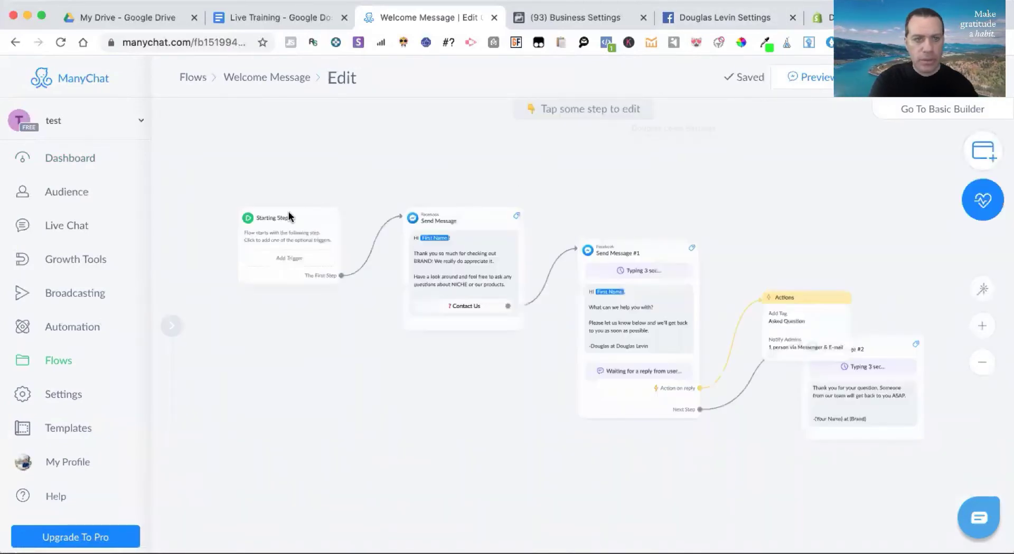
- Reposition the flow canvas and open the first Send Message step after the Starting Step for editing
left_click(452, 255)
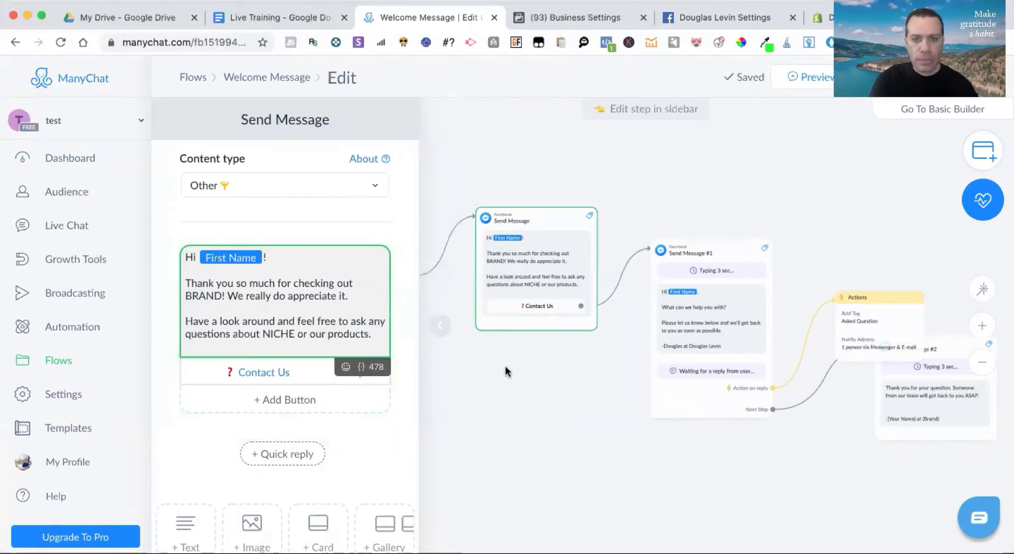
left_click(510, 372)
left_click_drag(435, 350, 432, 382)
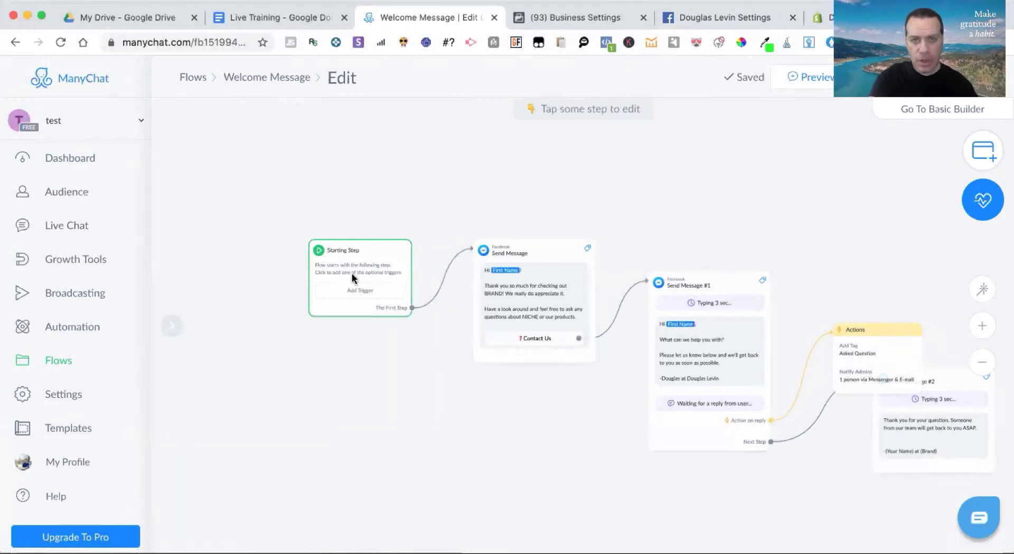
left_click(508, 290)
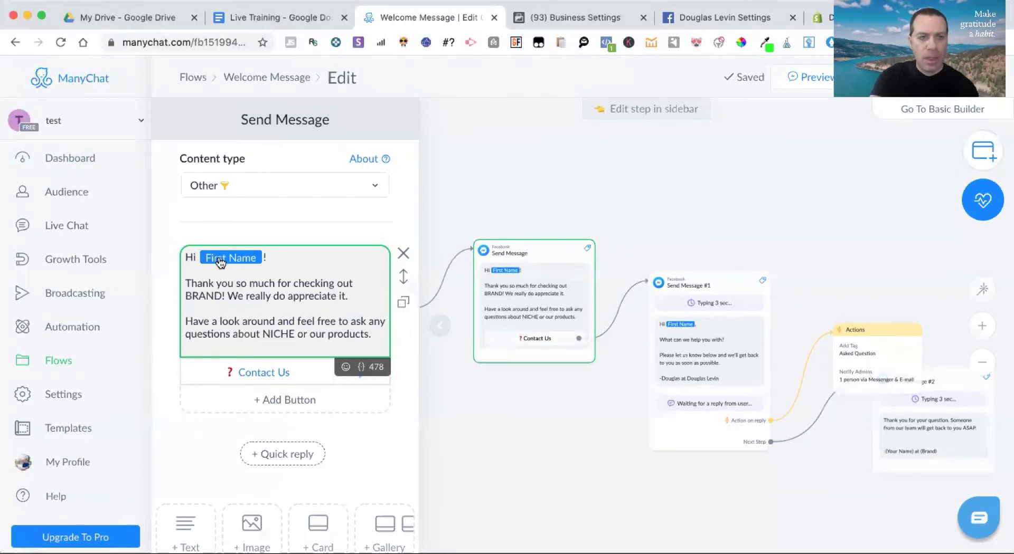
- Examine the personalization variables that can be inserted into the first message's text, then dismiss the list without inserting one
left_click(359, 372)
scroll(311, 459, "down", 1)
scroll(331, 468, "up", 1)
scroll(331, 468, "down", 3)
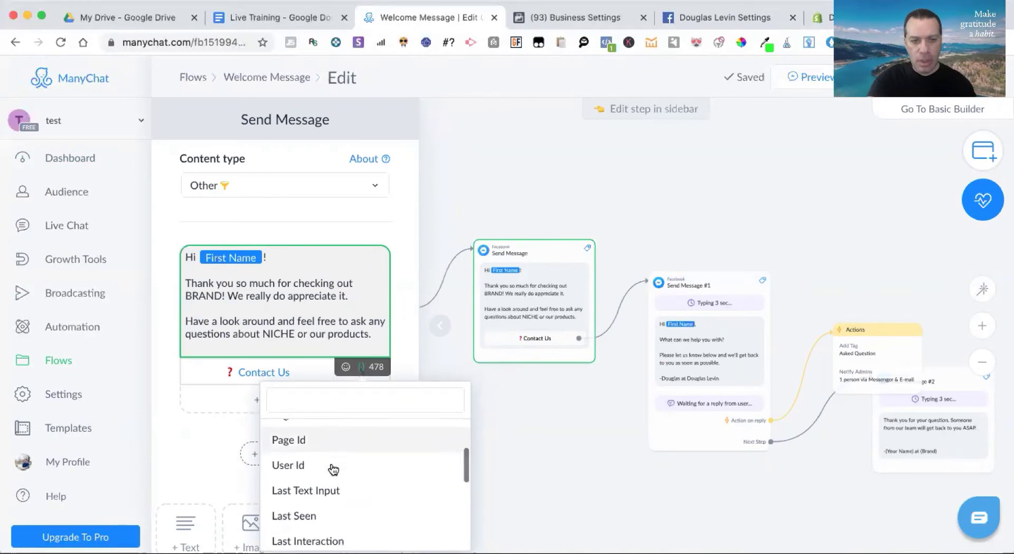
scroll(330, 465, "up", 1)
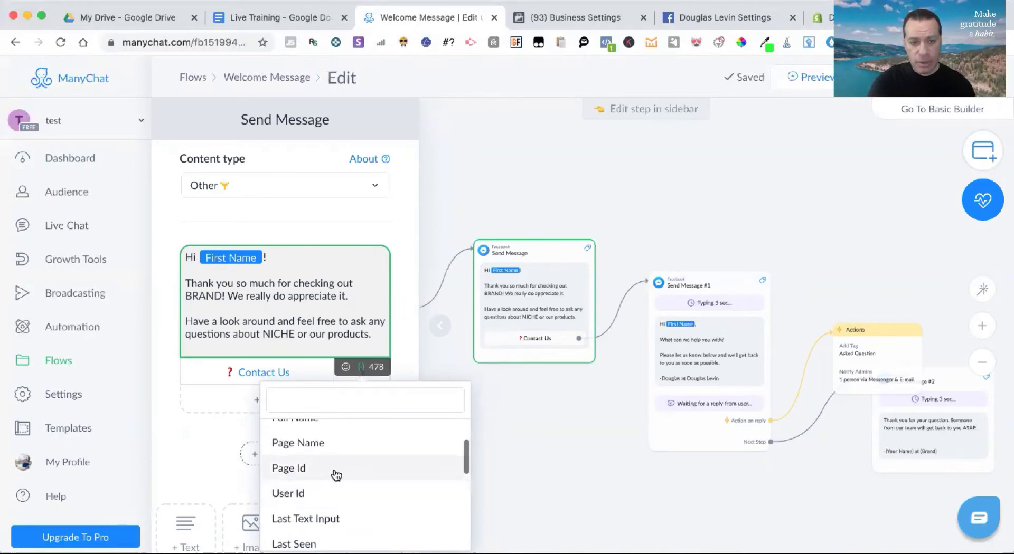
scroll(351, 454, "down", 2)
scroll(351, 454, "up", 2)
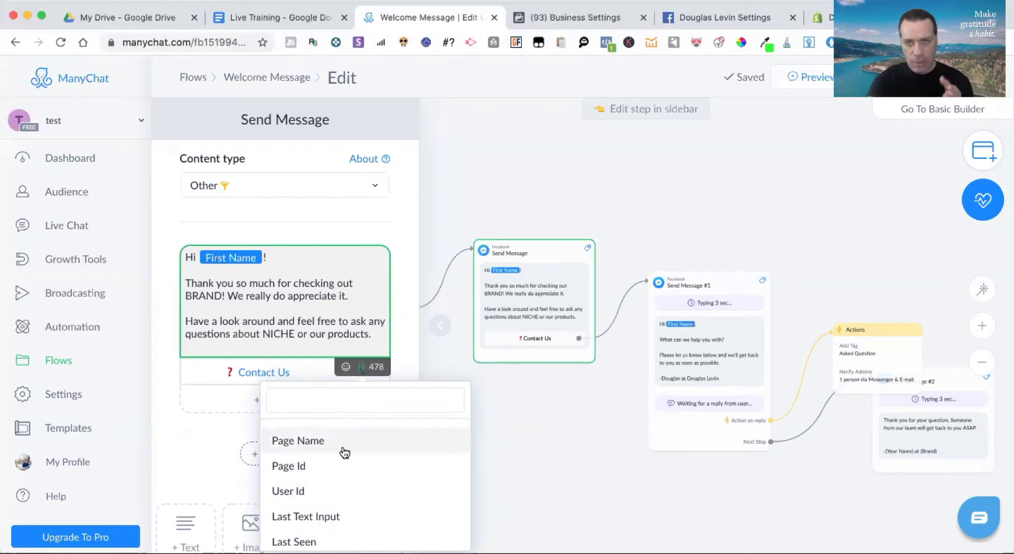
scroll(349, 459, "down", 4)
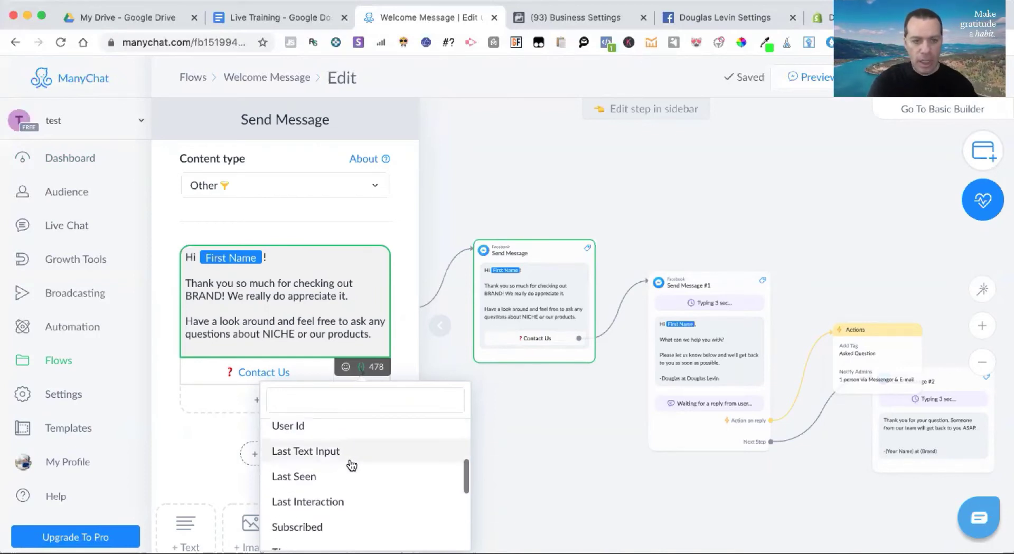
scroll(351, 464, "down", 4)
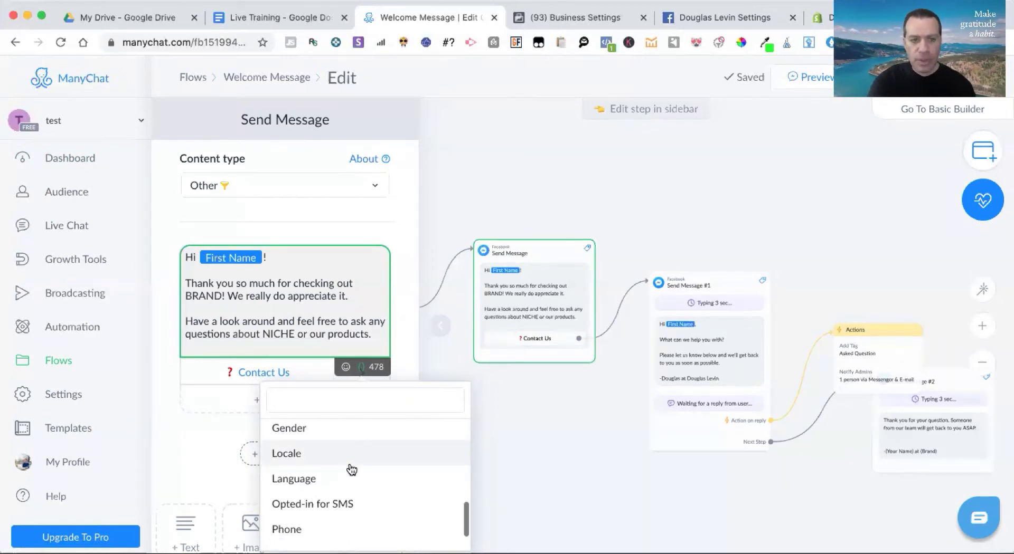
scroll(351, 466, "up", 8)
left_click(280, 334)
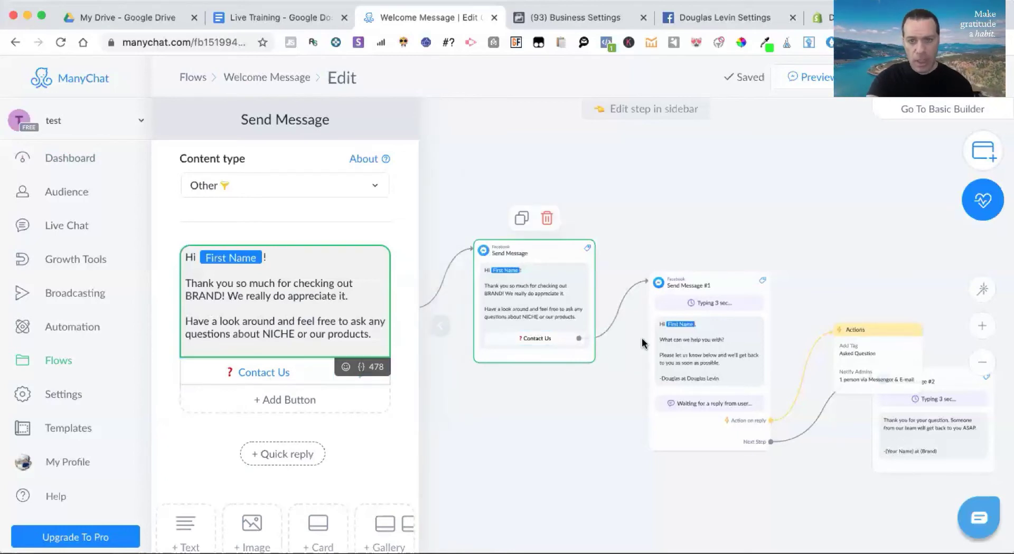
- Open the Send Message #1 step and review its text, reply settings and addable content blocks
left_click(669, 349)
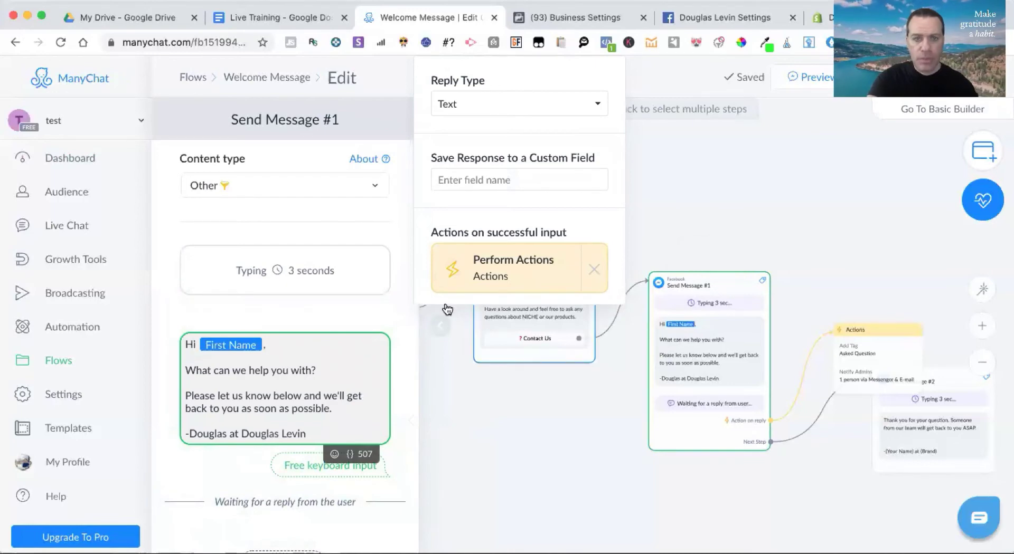
left_click(254, 354)
scroll(285, 327, "down", 7)
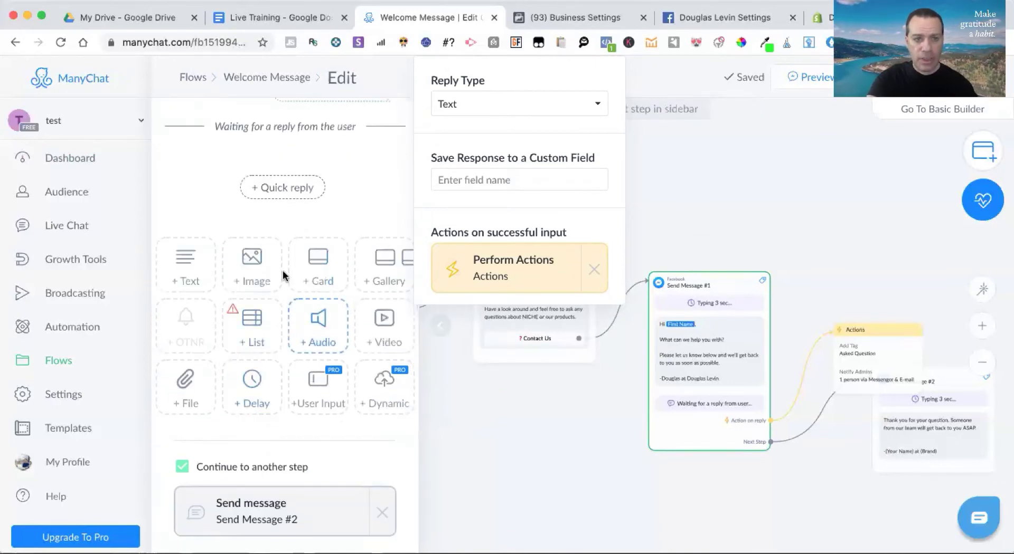
scroll(280, 370, "up", 7)
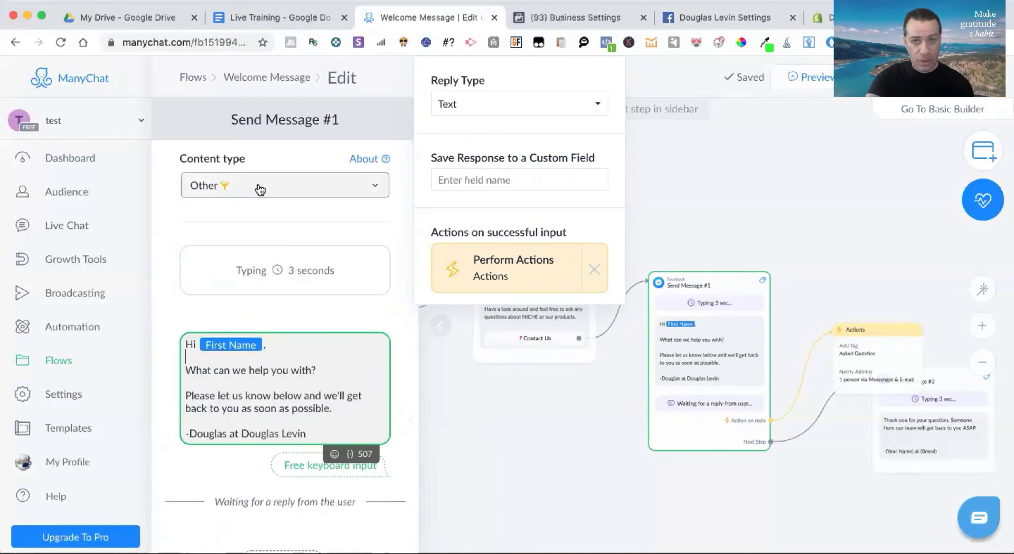
- Check the content type choices for Send Message #1, keep Other, and return to its message content
left_click(259, 189)
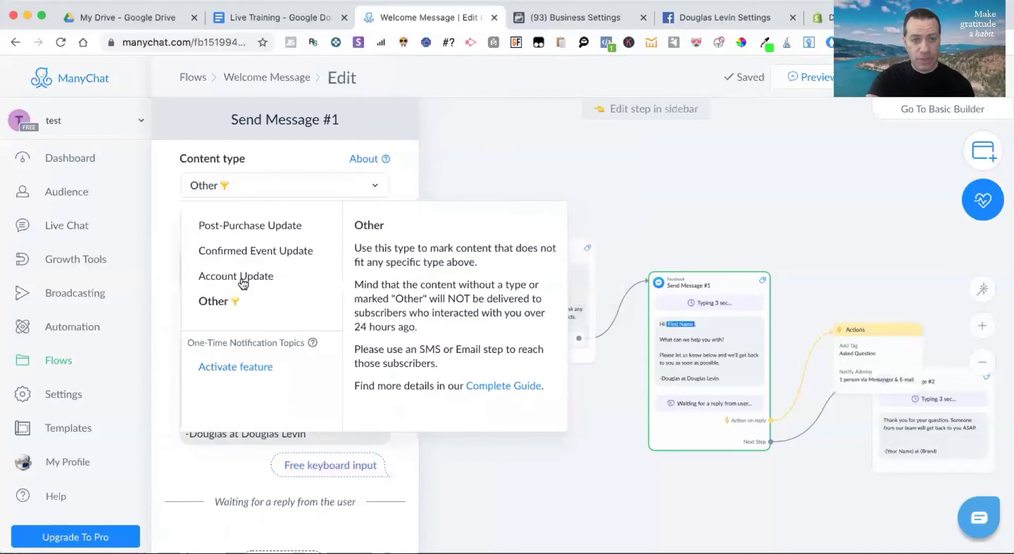
left_click(259, 185)
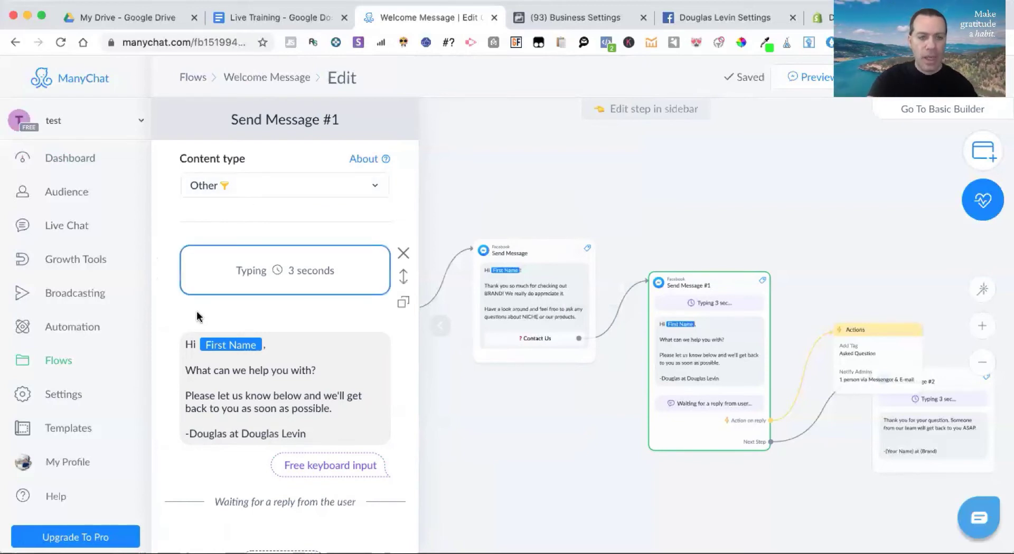
scroll(296, 364, "down", 3)
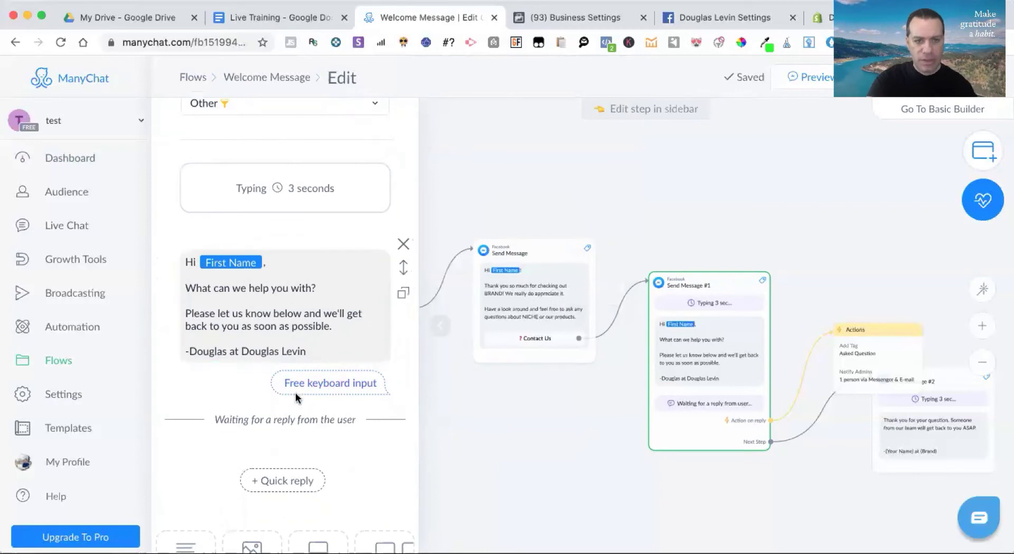
- Check the One-Time Notification entry under Requested Features in the Facebook page's Advanced Messaging settings, then return to the ManyChat flow's content blocks
scroll(315, 372, "down", 10)
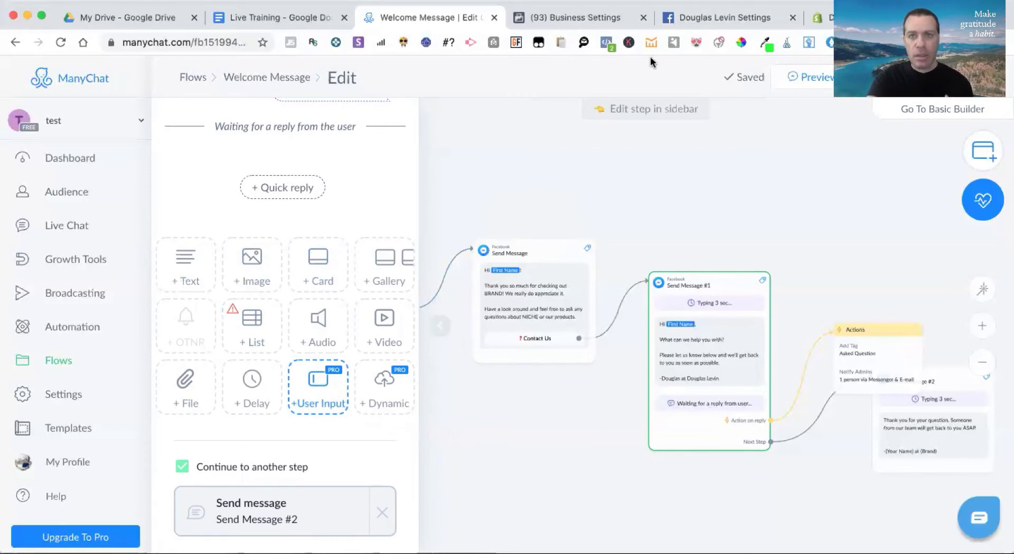
left_click(763, 18)
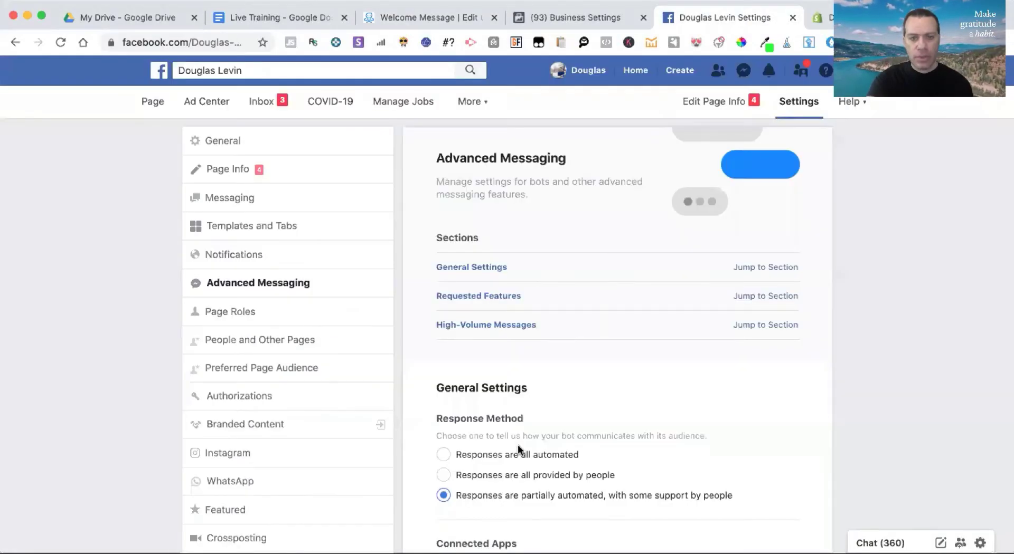
scroll(518, 448, "down", 10)
scroll(518, 445, "down", 2)
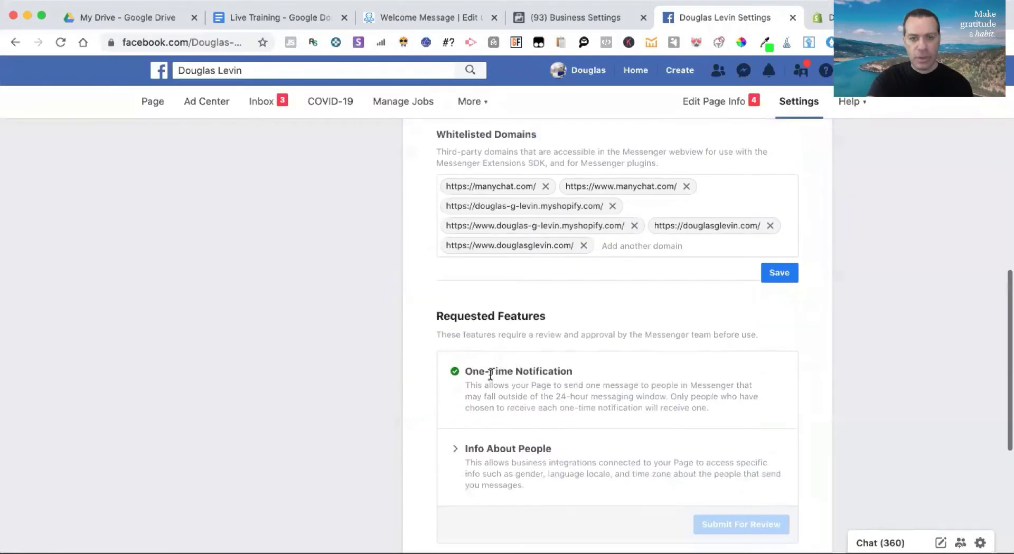
left_click(381, 16)
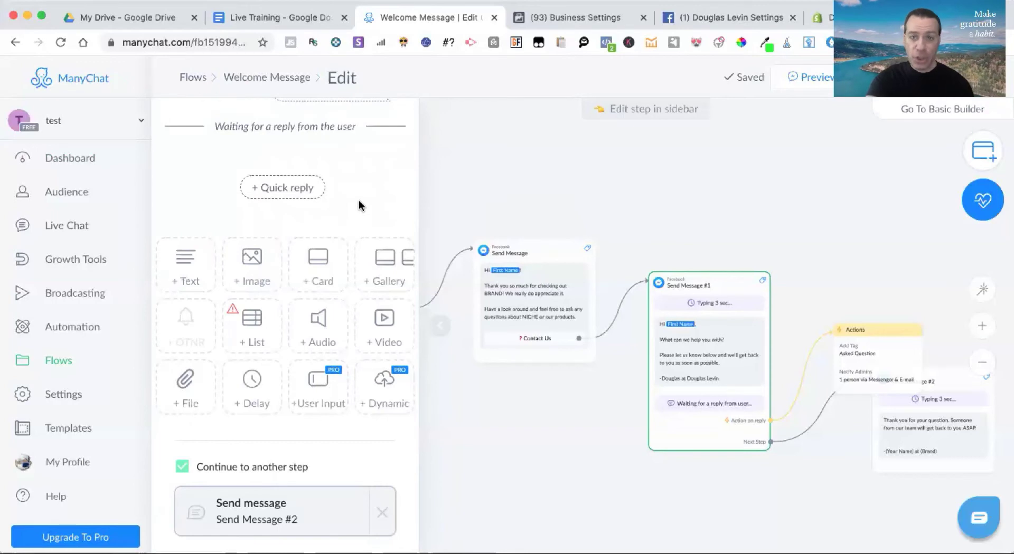
mouse_move(191, 320)
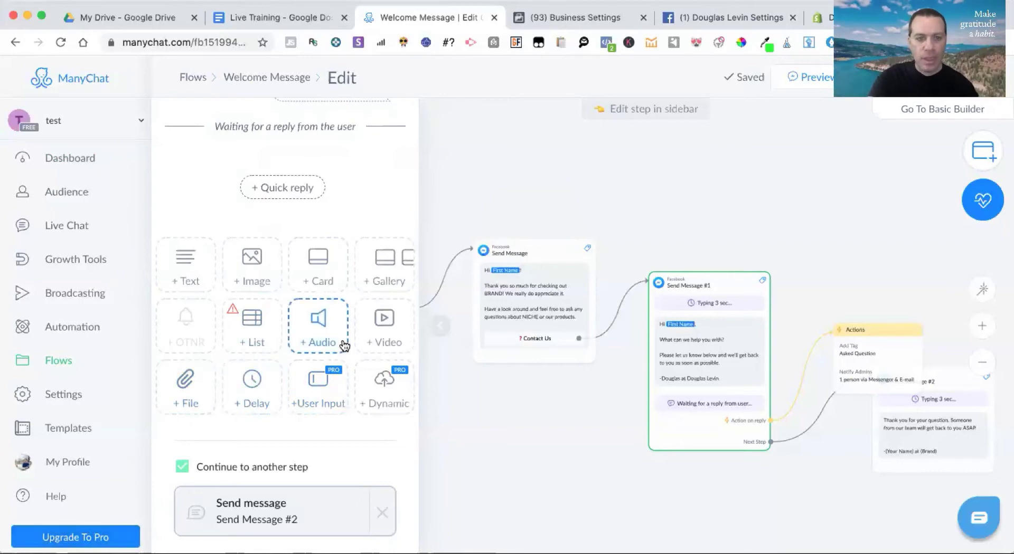
- Open the free keyboard input settings of the Send Message #1 text and examine the Reply Type options, keeping Text
scroll(322, 401, "up", 7)
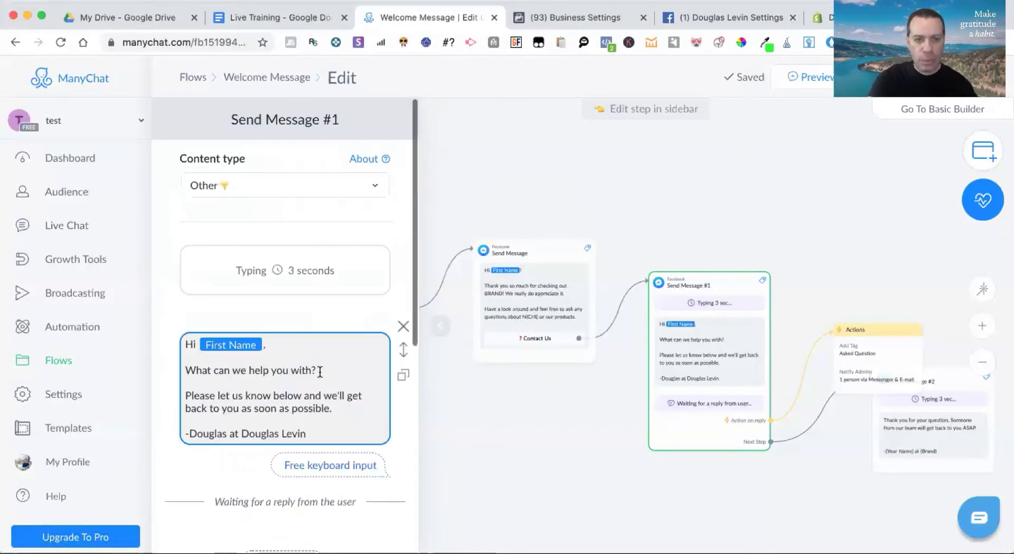
scroll(320, 373, "down", 2)
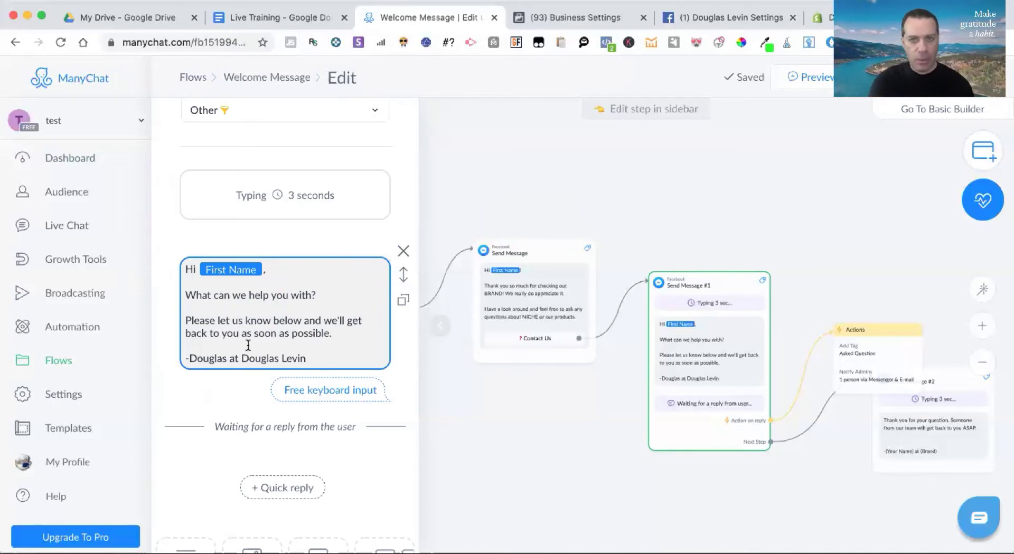
left_click(313, 346)
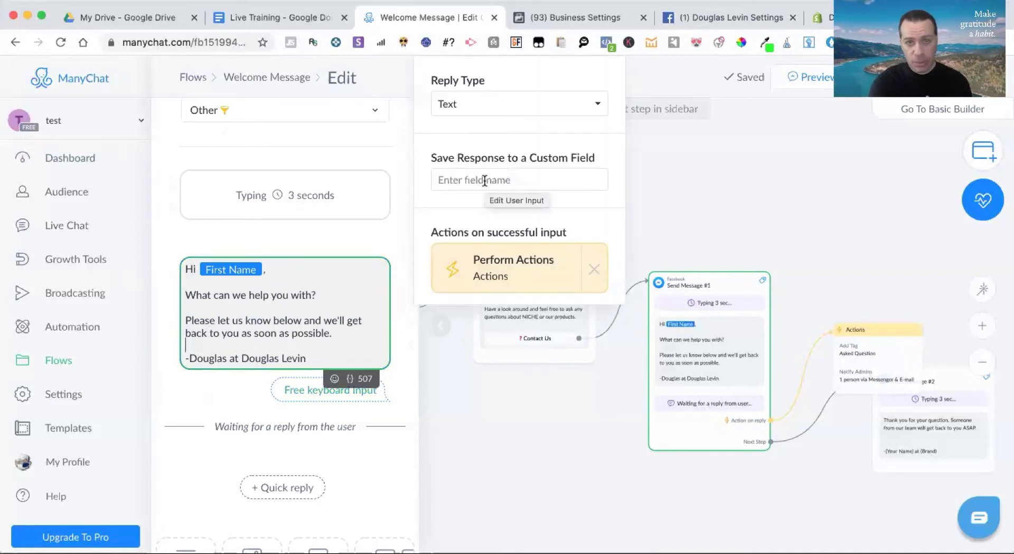
left_click(507, 113)
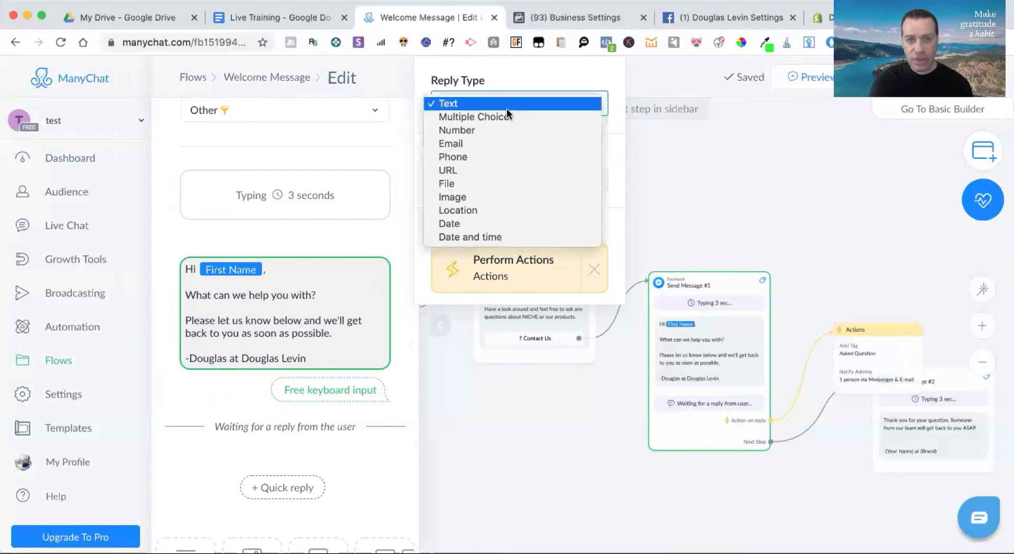
left_click(505, 86)
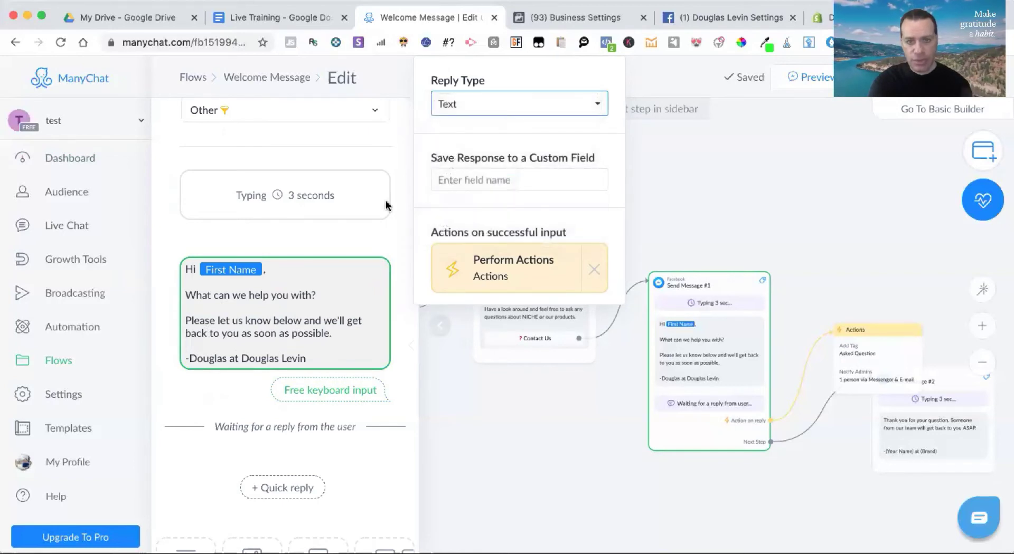
left_click(309, 297)
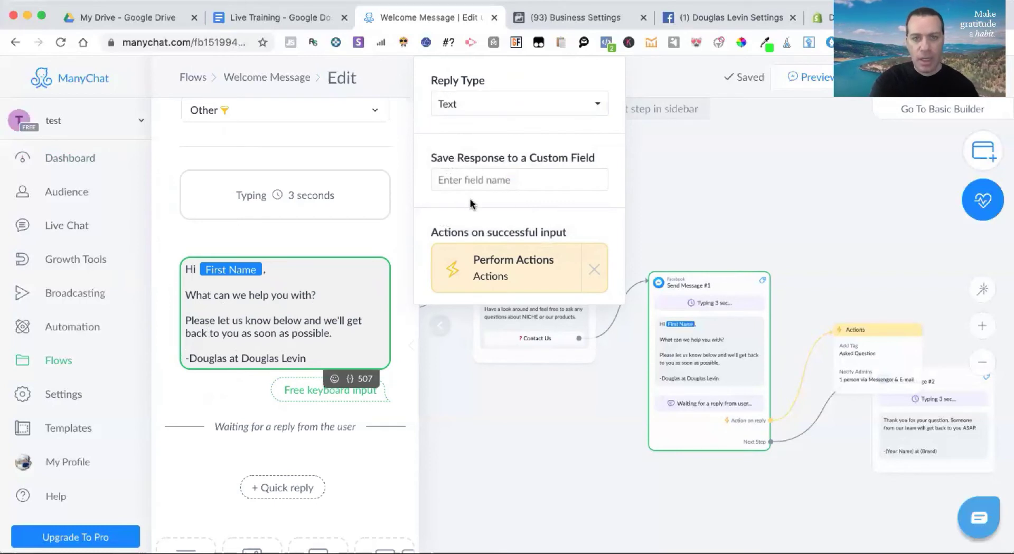
- Review the reply settings, content blocks and next-step link of Send Message #1, then select its step on the canvas
scroll(315, 311, "down", 2)
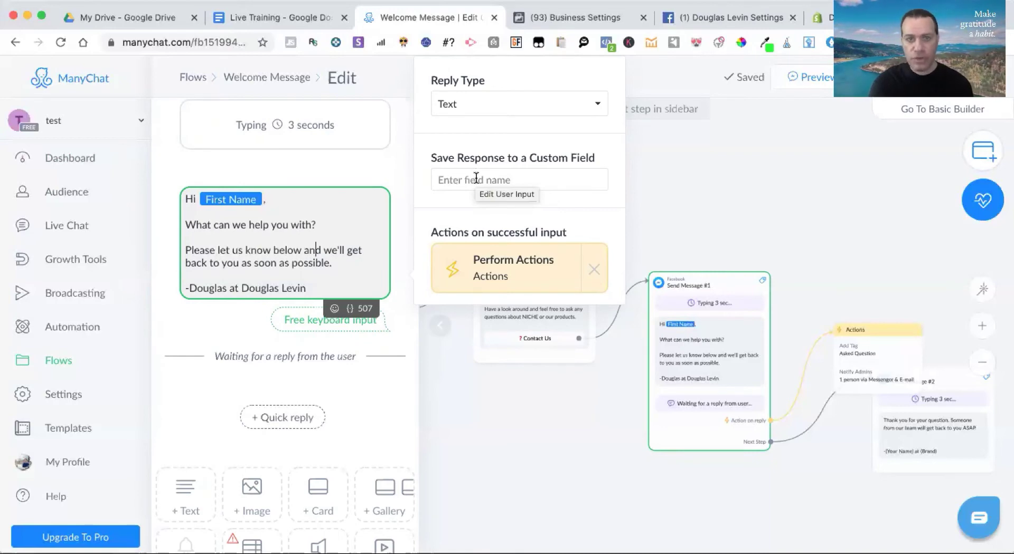
scroll(340, 230, "down", 4)
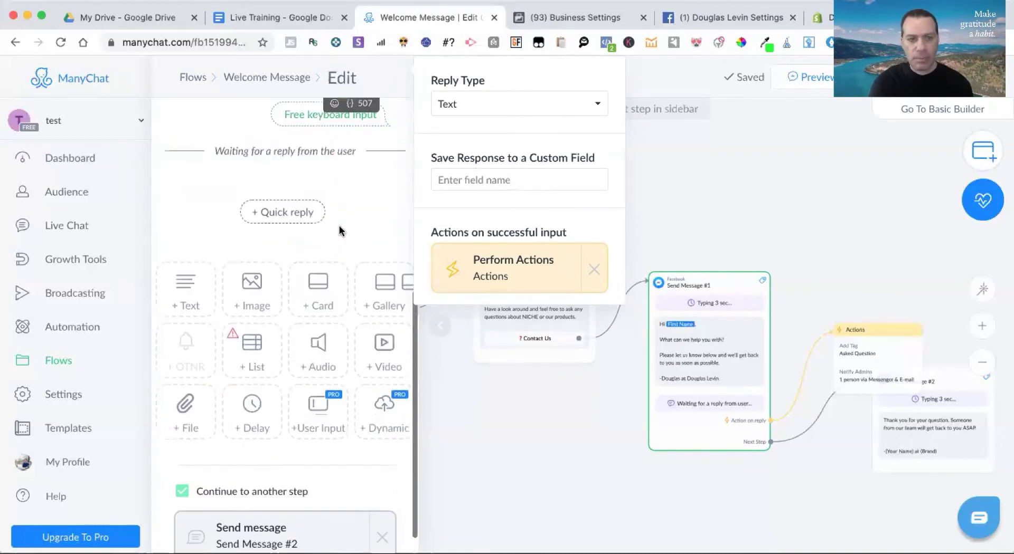
scroll(339, 231, "down", 1)
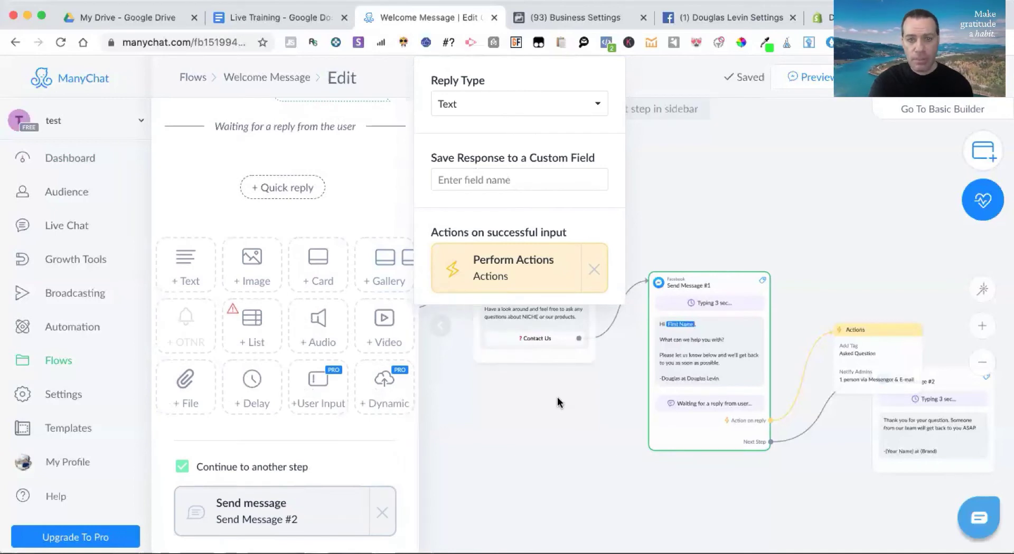
scroll(224, 219, "up", 1)
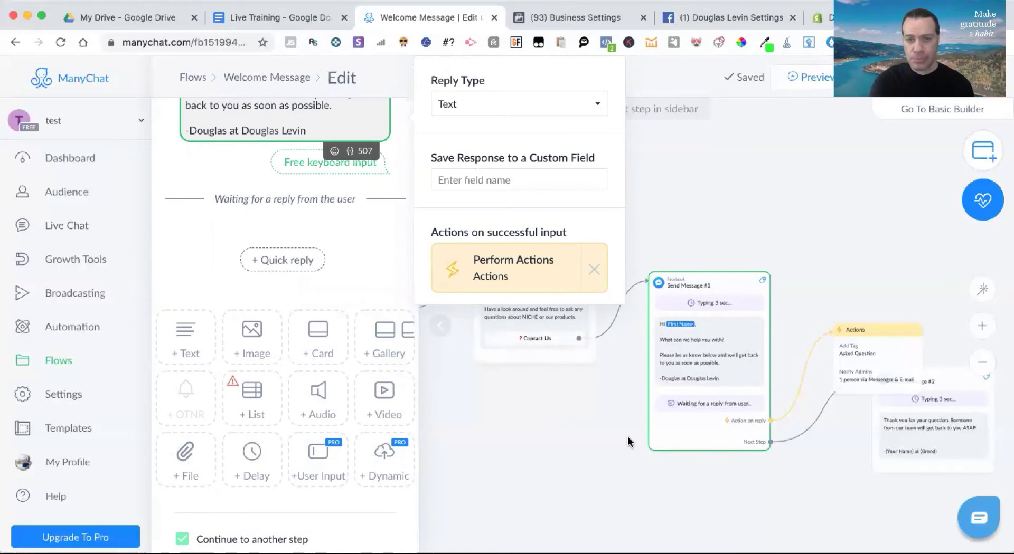
left_click(582, 435)
left_click(719, 356)
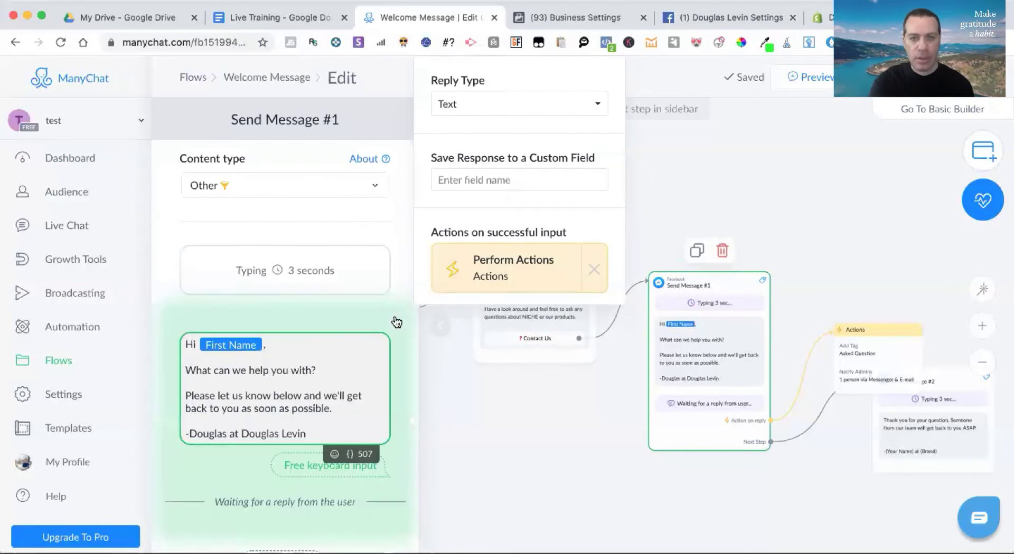
- Examine the trigger, content, logic and extra step types that can be added to the flow, then dismiss the list without adding one
left_click_drag(788, 478, 618, 446)
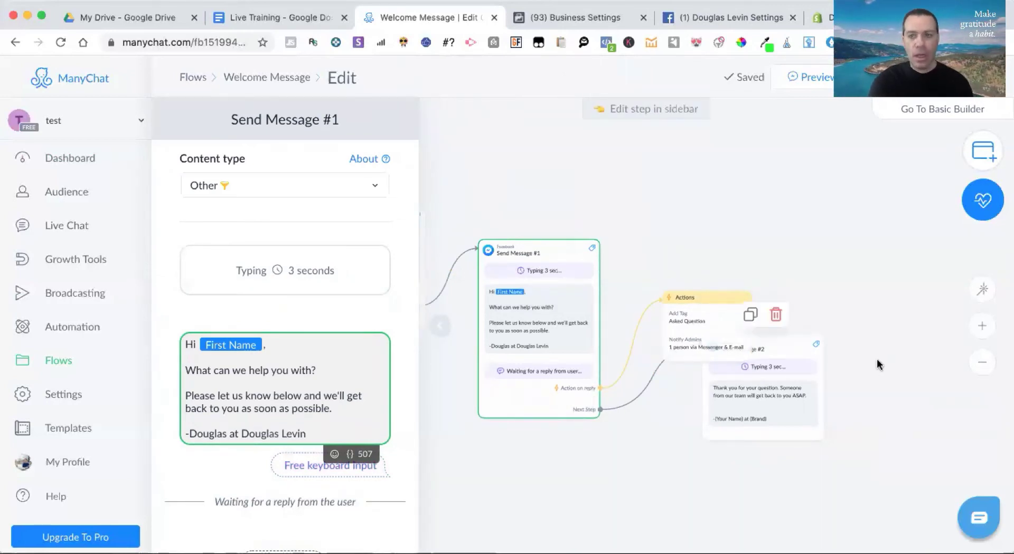
left_click(982, 156)
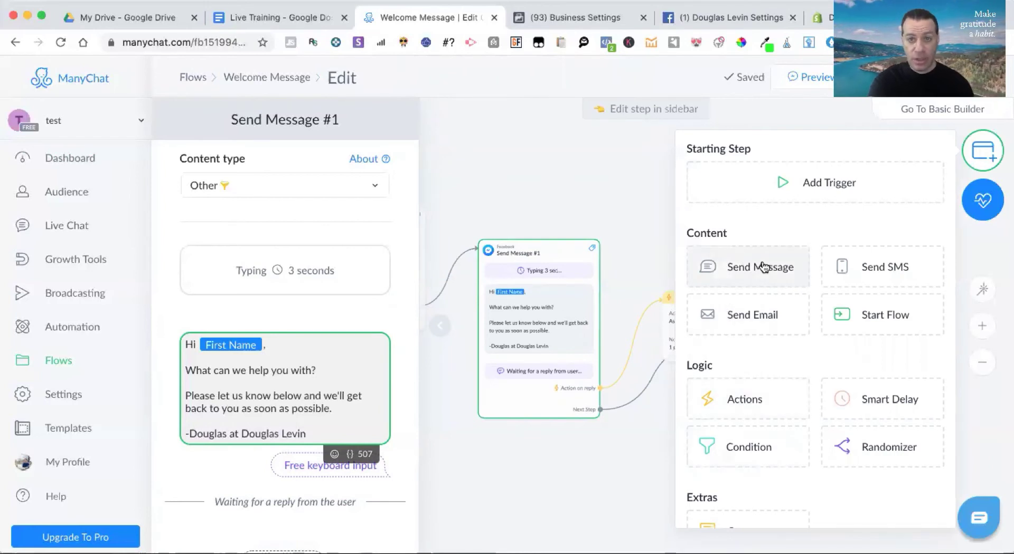
scroll(824, 328, "down", 1)
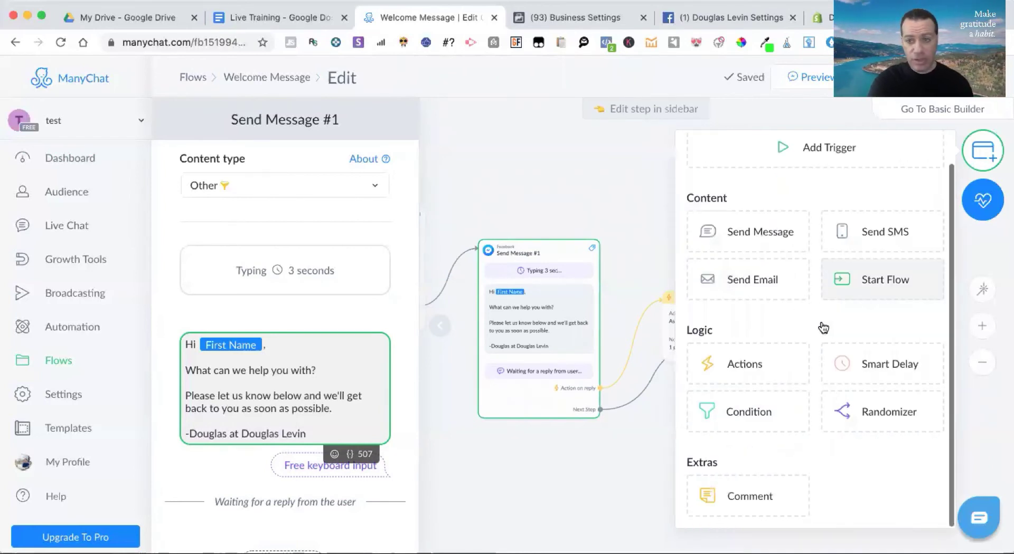
scroll(822, 328, "up", 1)
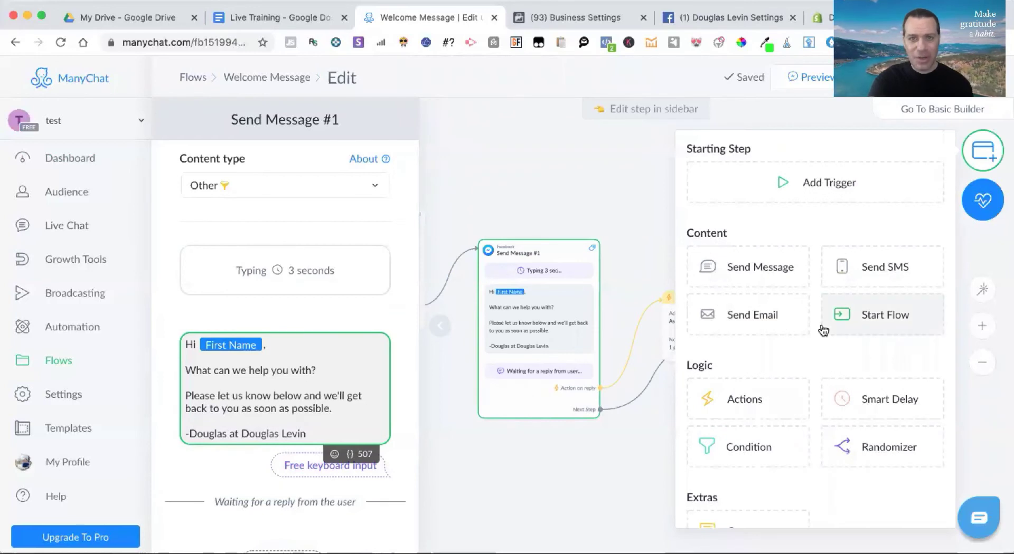
left_click(645, 226)
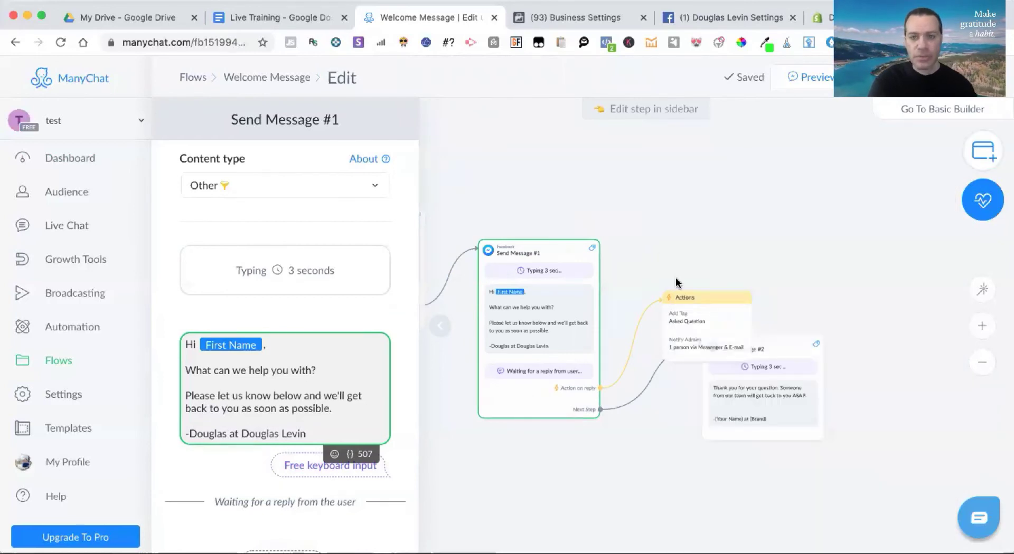
- Open the Actions step linked to Send Message #1 and look through the action types that can be added to it
left_click(699, 323)
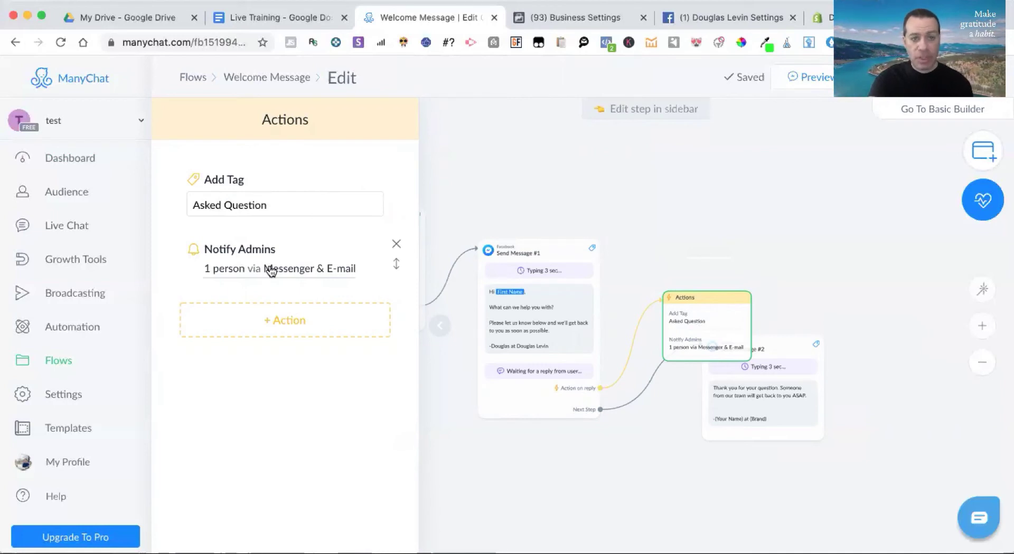
left_click(278, 319)
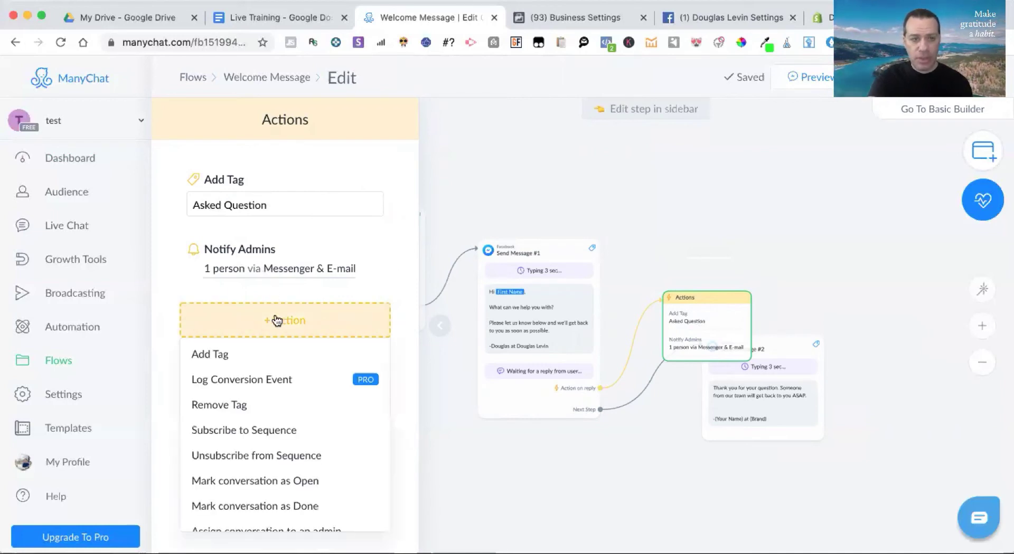
scroll(266, 396, "down", 3)
scroll(264, 398, "down", 4)
scroll(248, 401, "up", 3)
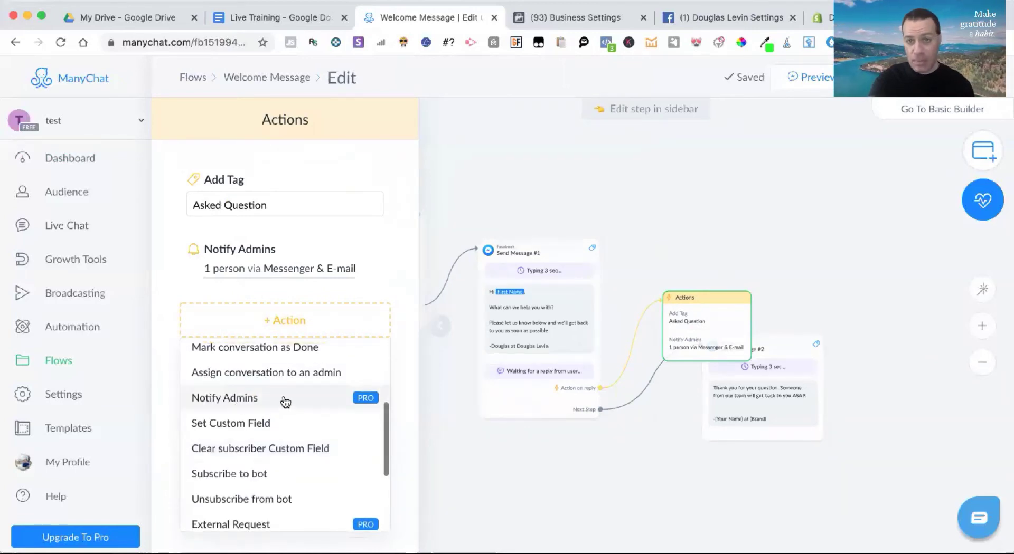
- Open the Notify Admins action, review its notification text and recipients, and close it without changes
left_click(268, 264)
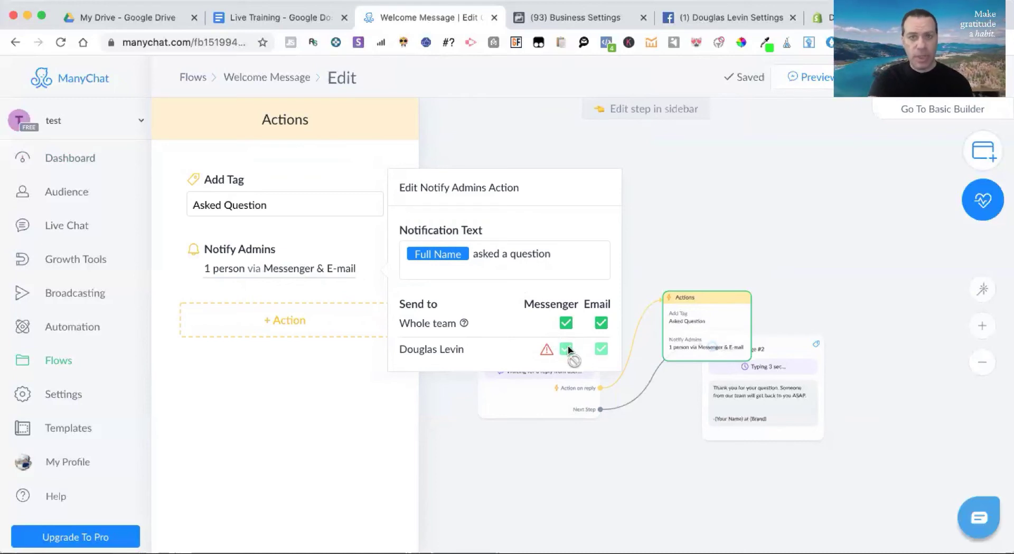
left_click_drag(474, 255, 561, 256)
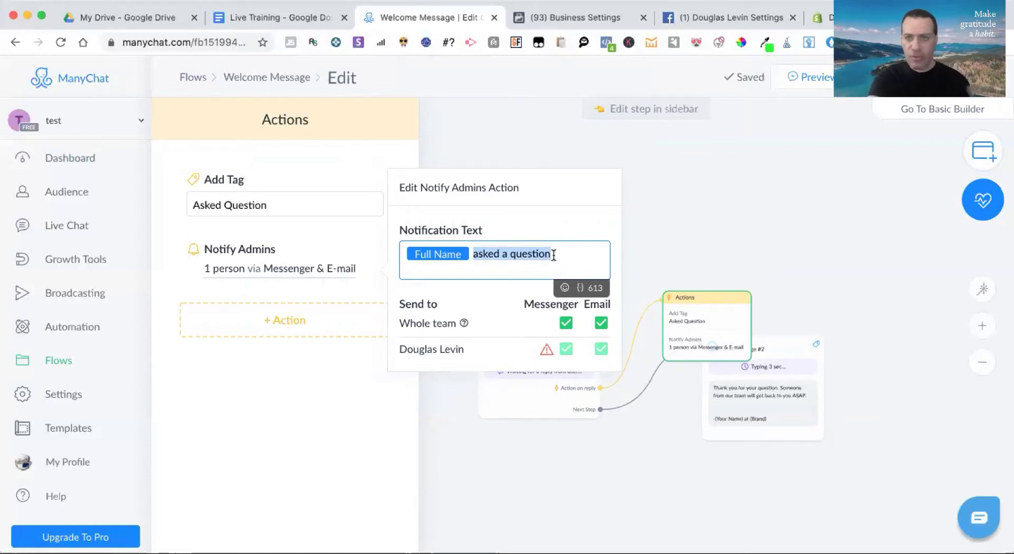
left_click(656, 230)
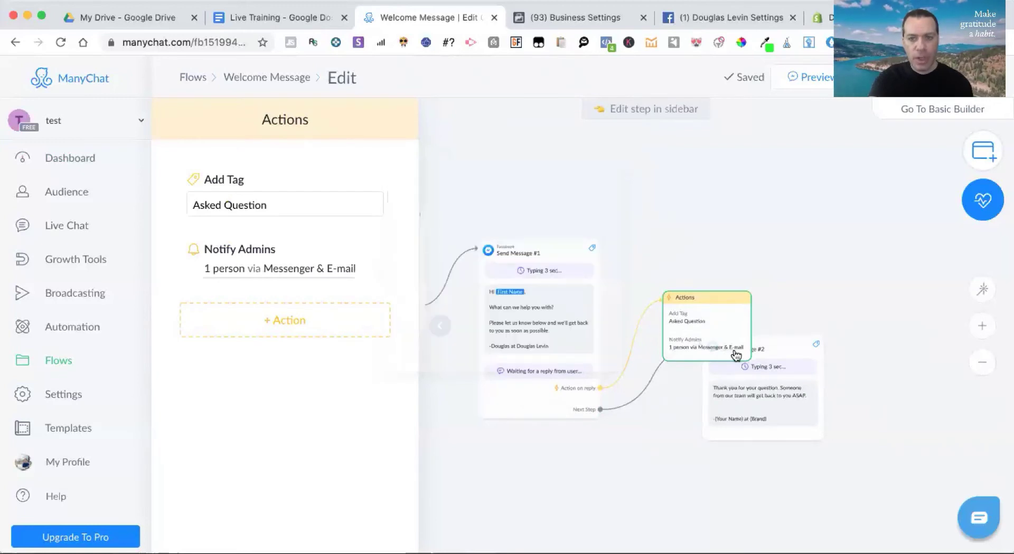
- Trace the next-step link from Send Message #1 to Send Message #2 and review the second message's text and content blocks
left_click(754, 395)
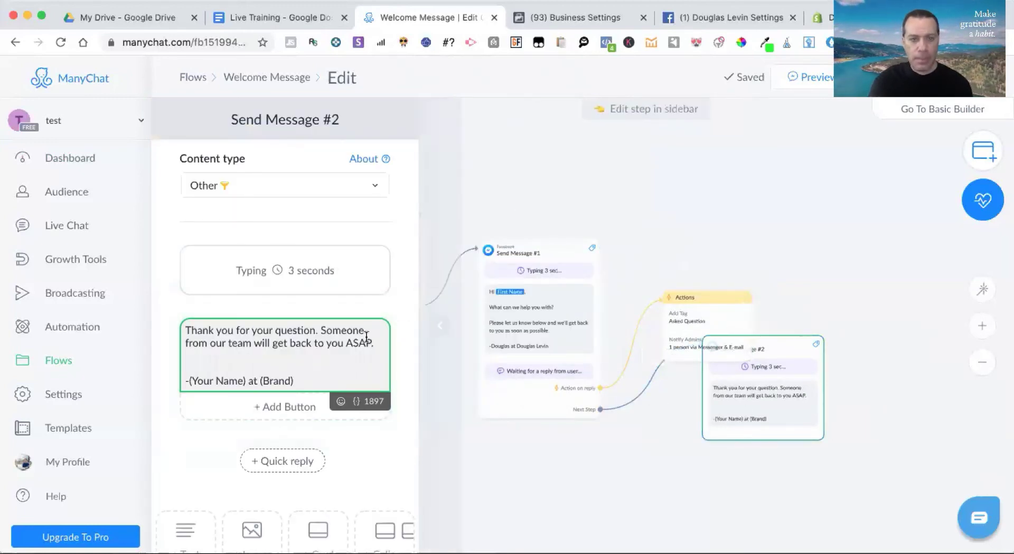
left_click(552, 338)
scroll(238, 354, "down", 5)
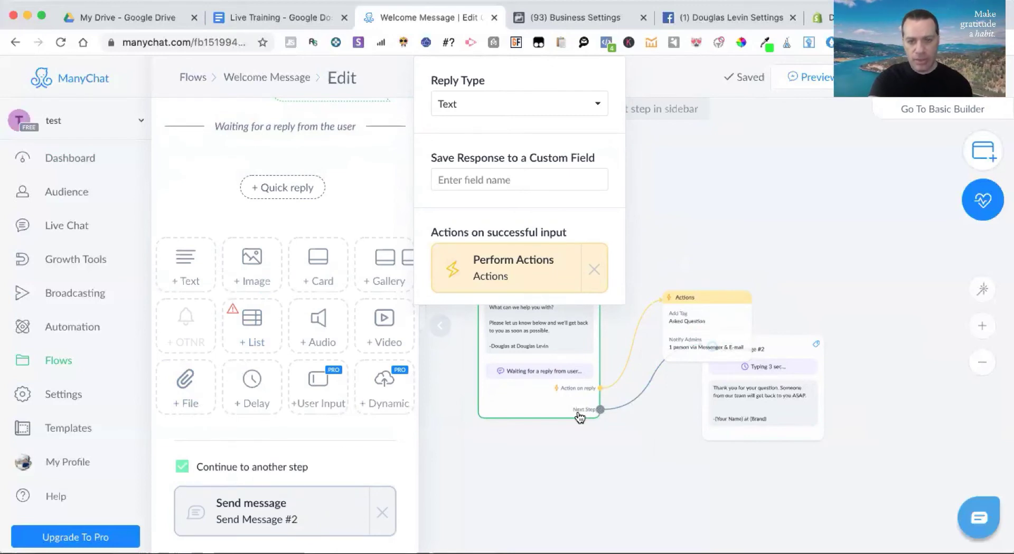
left_click(761, 406)
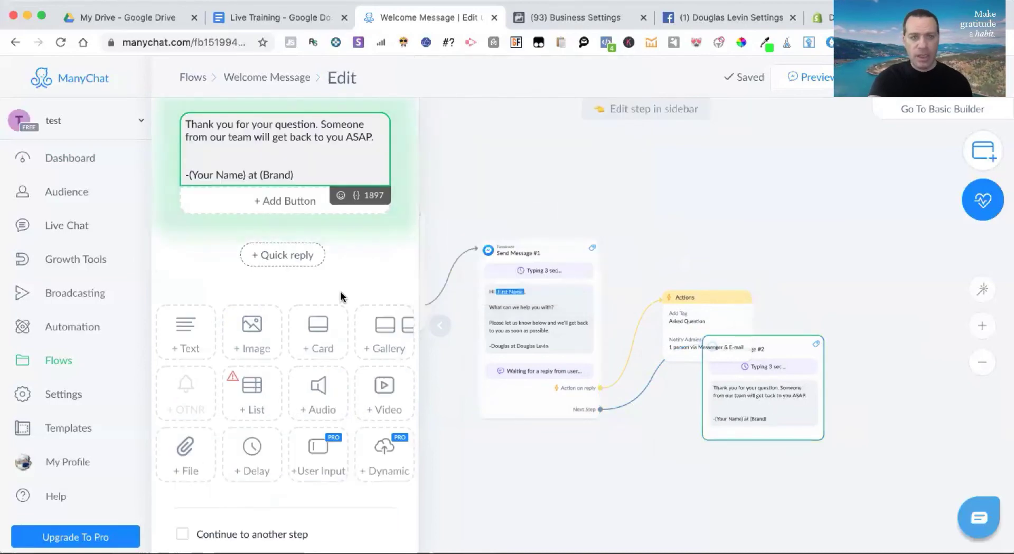
scroll(341, 293, "up", 1)
scroll(341, 293, "down", 2)
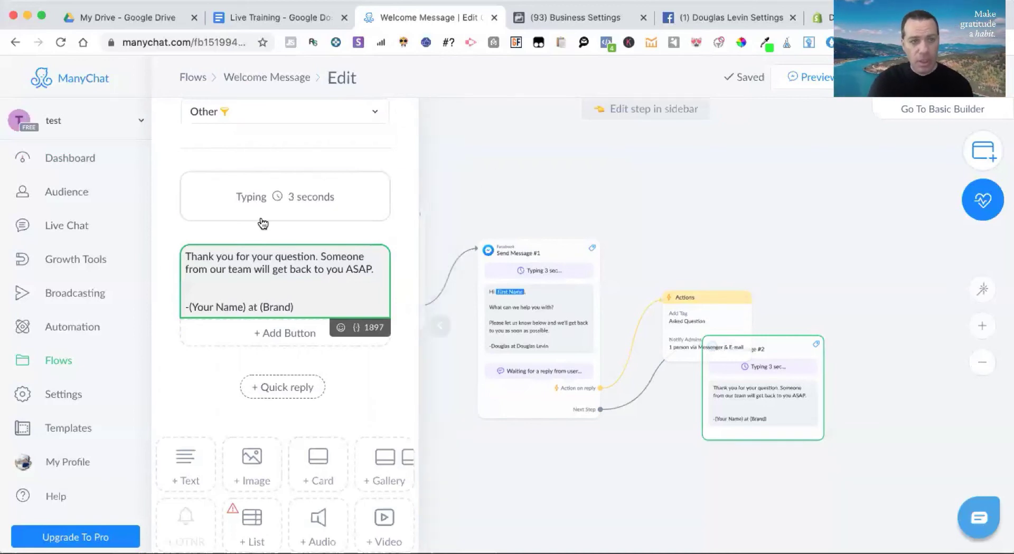
- Go to the Flows list, check the management options of the most recently modified Welcome Message flow, and dismiss them
left_click(58, 363)
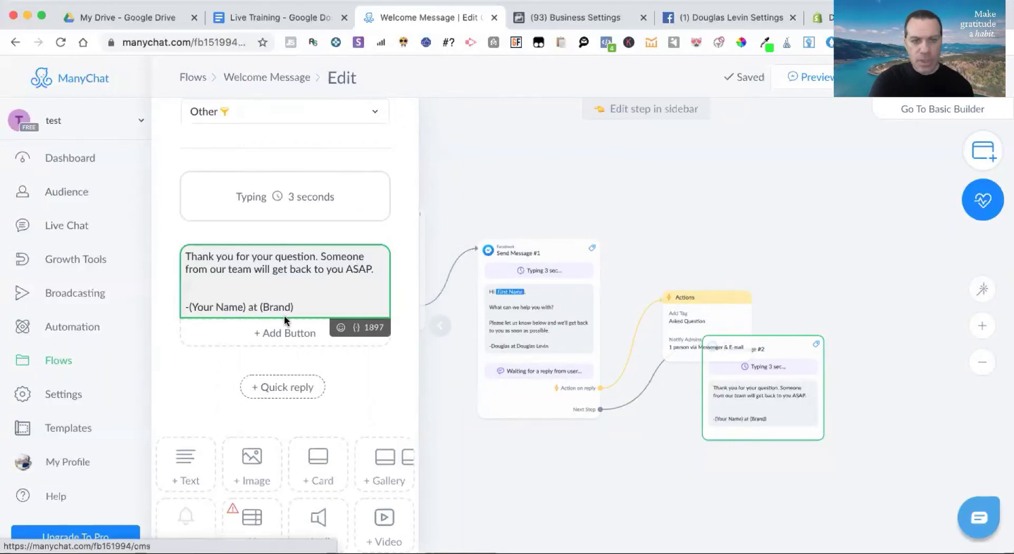
scroll(450, 305, "down", 2)
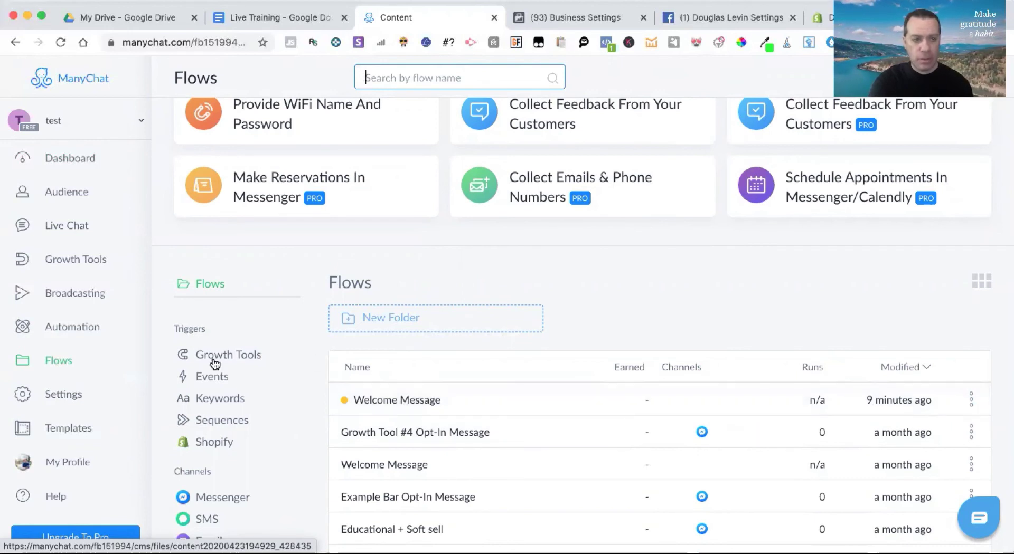
left_click(971, 400)
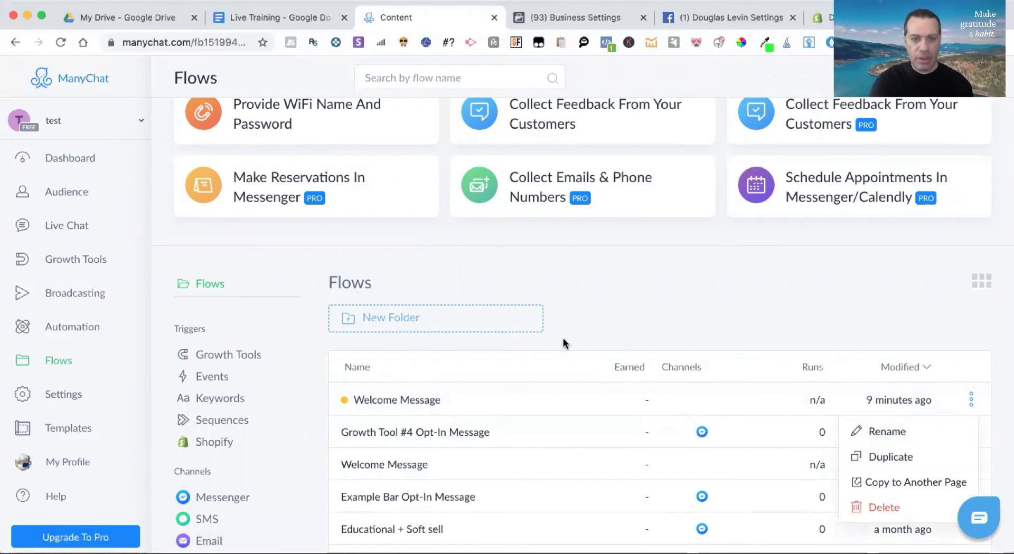
left_click(580, 311)
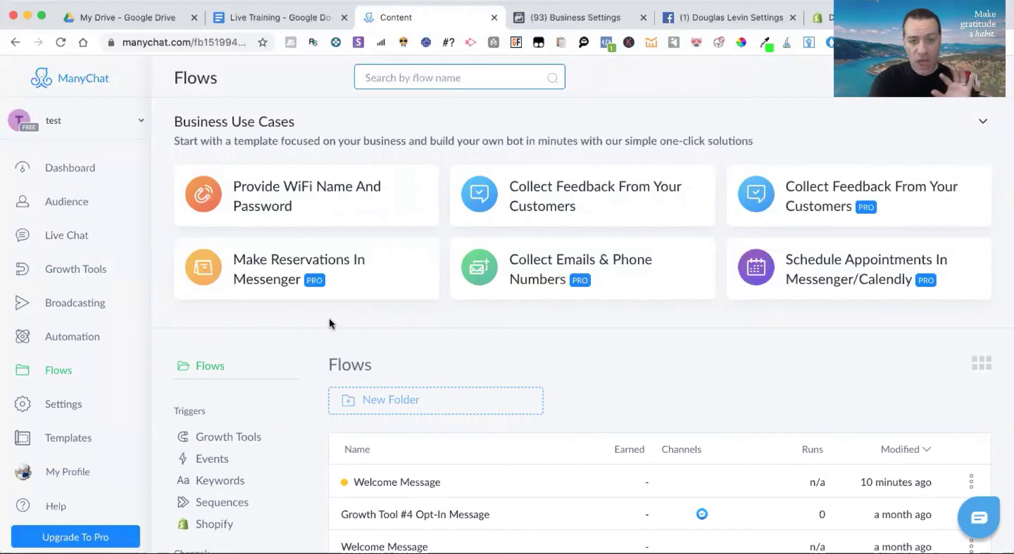
- Create a new growth tool widget named Shopify and choose Customer Chat as its widget type
scroll(428, 351, "down", 3)
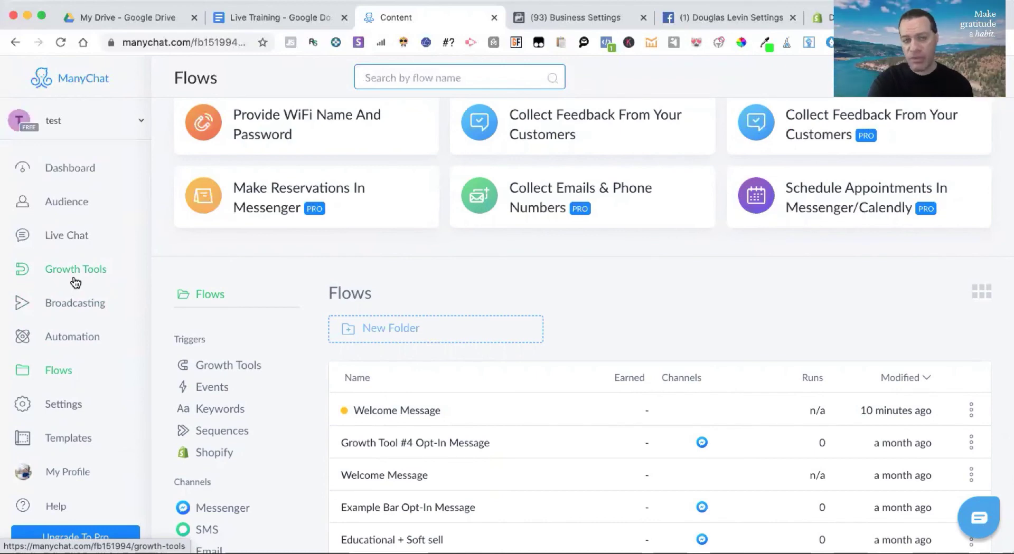
left_click(62, 268)
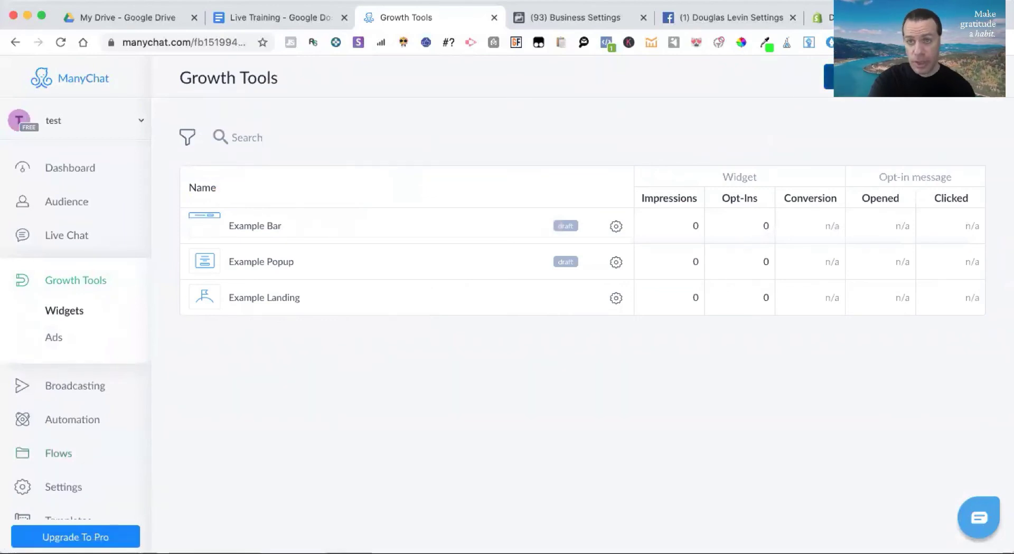
left_click(902, 77)
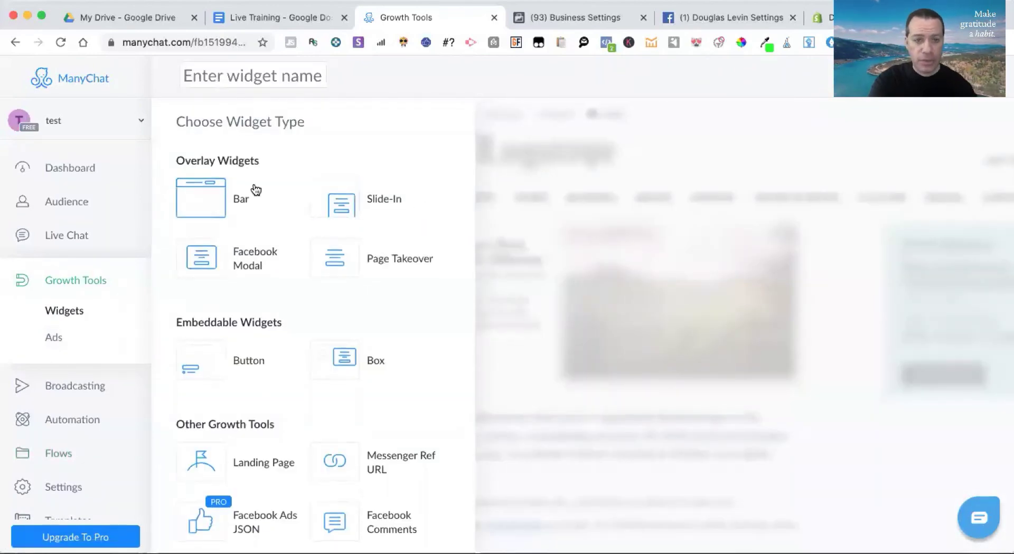
scroll(256, 190, "down", 5)
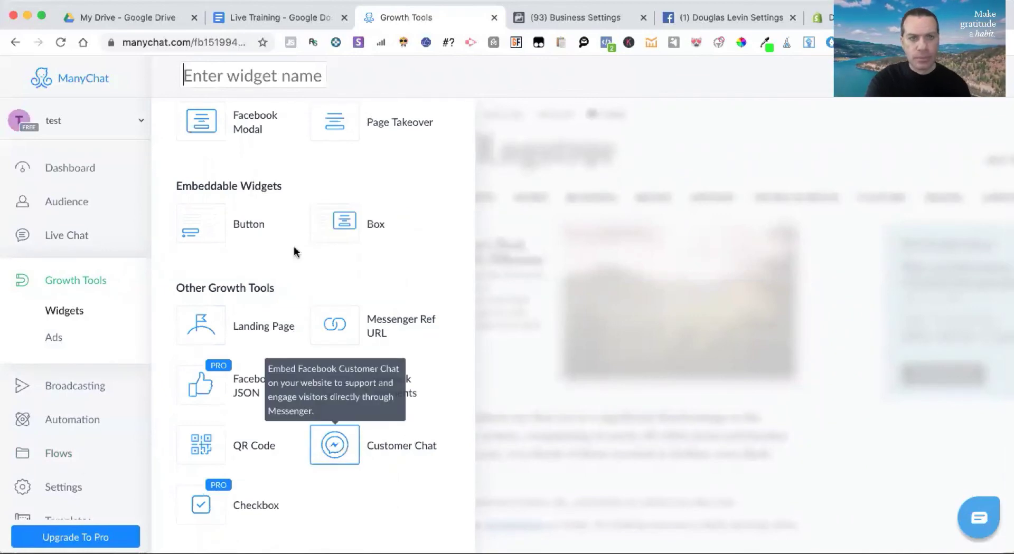
type("Shopify")
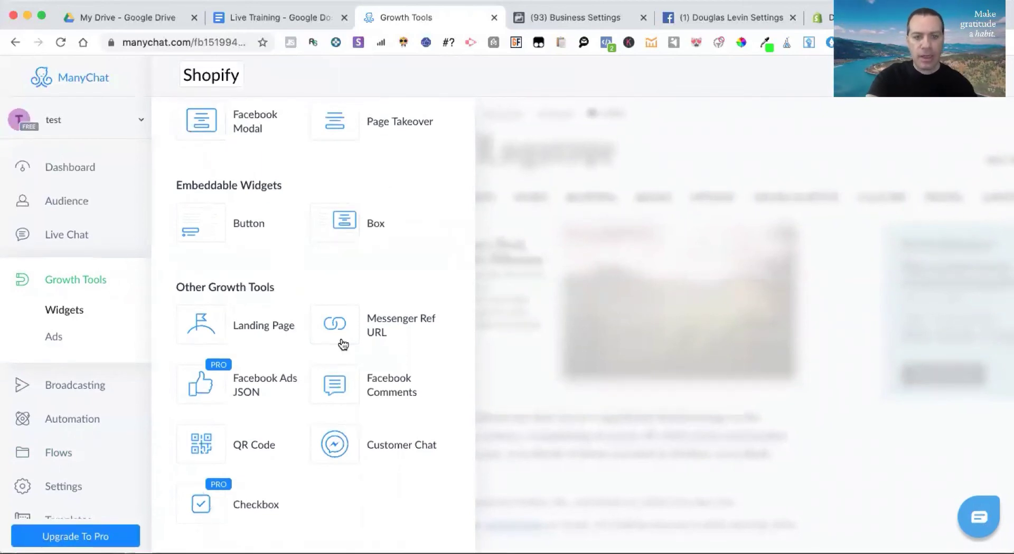
left_click(341, 446)
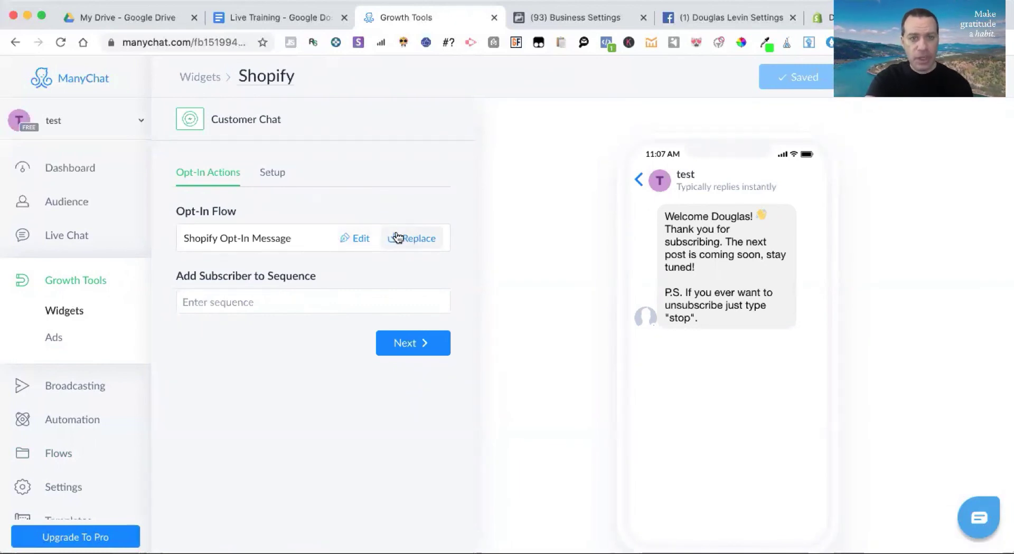
- Check which flows could replace the widget's opt-in flow and leave the picker without choosing one
left_click(412, 239)
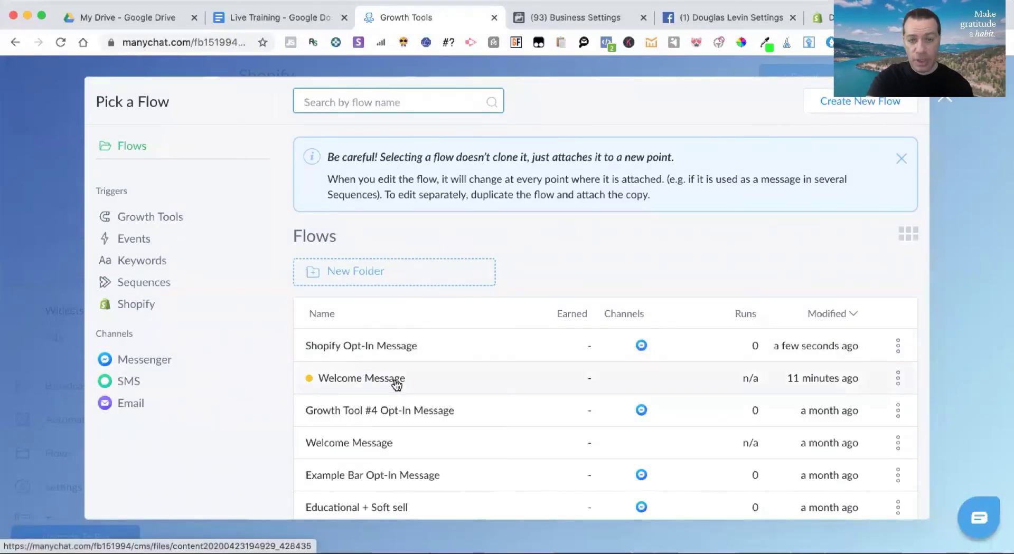
left_click(945, 99)
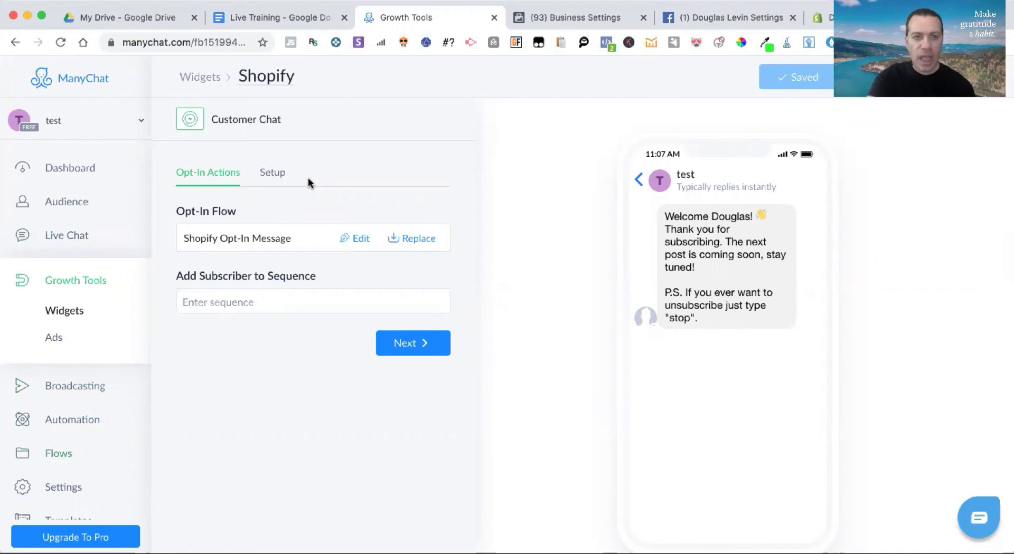
- Review the Customer Chat widget's setup options: page visibility, color, greeting messages, devices and first-seen behavior
left_click(272, 179)
scroll(317, 271, "down", 1)
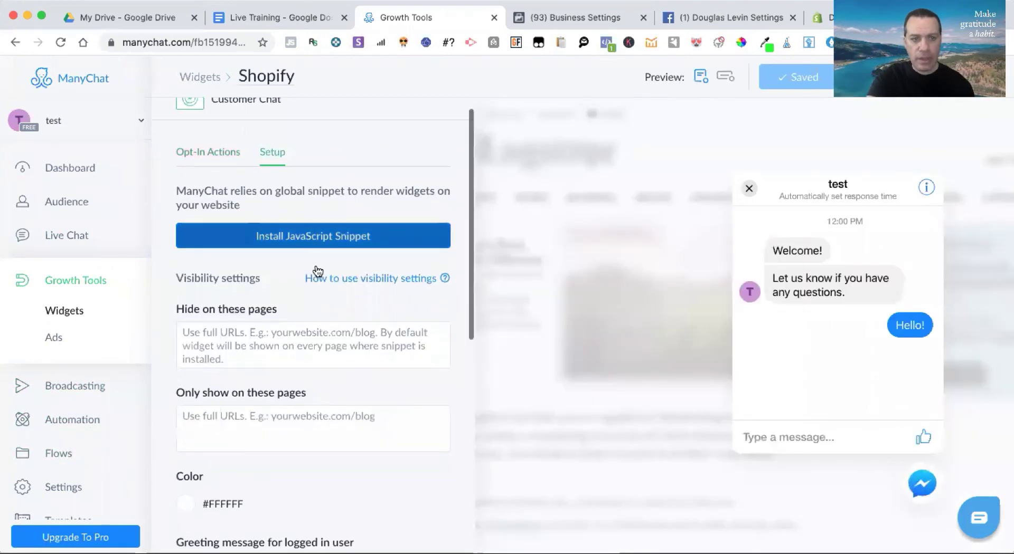
scroll(317, 271, "down", 3)
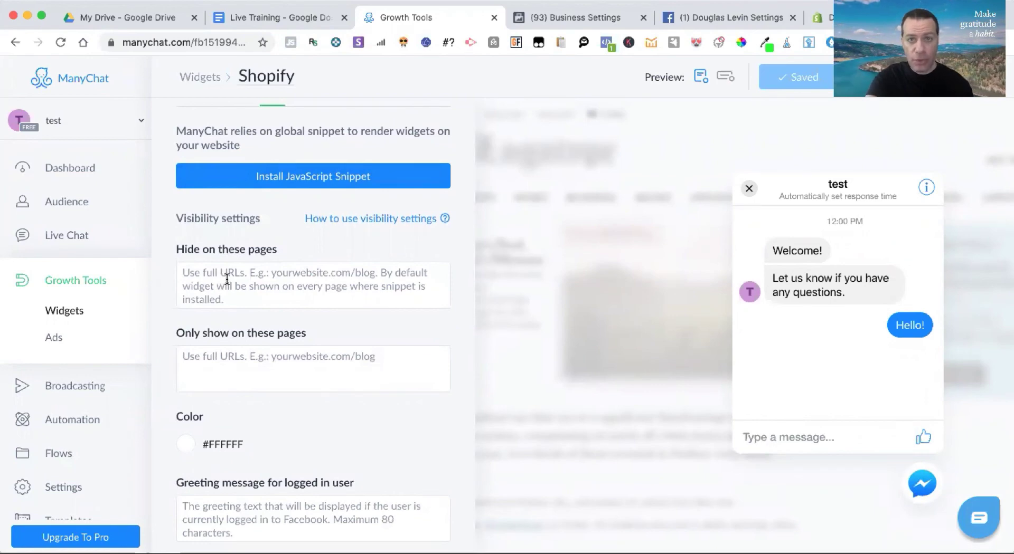
scroll(227, 279, "down", 3)
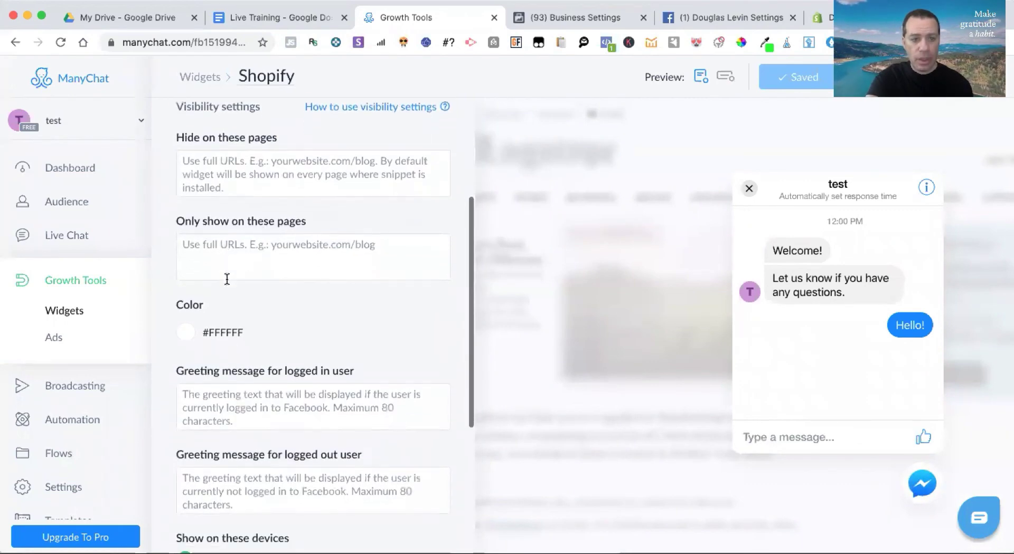
scroll(227, 281, "up", 2)
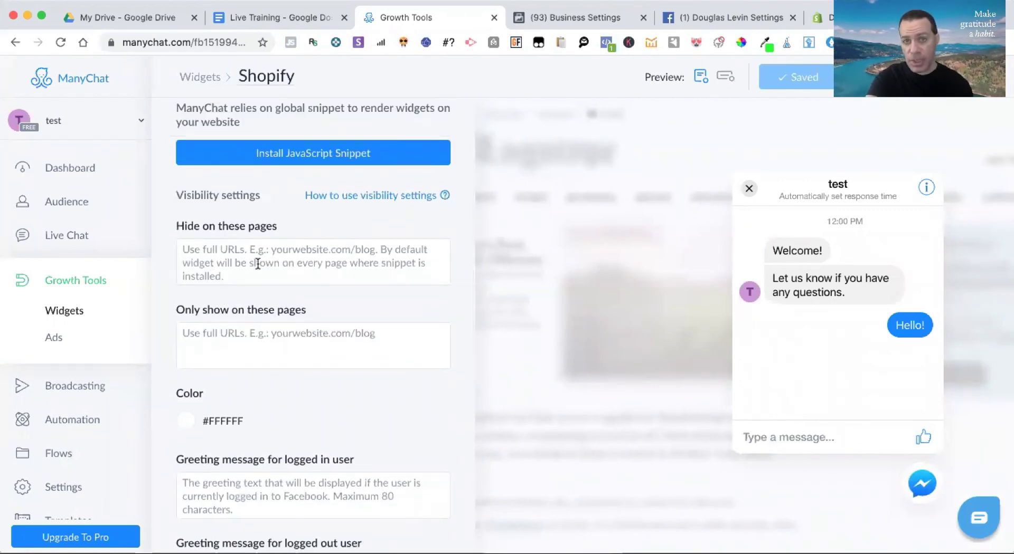
scroll(258, 264, "down", 3)
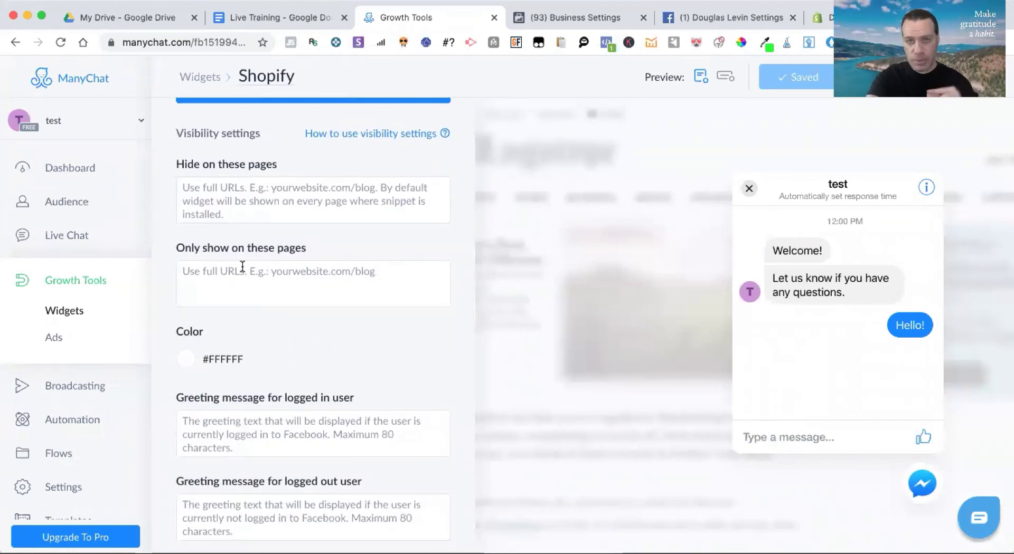
scroll(242, 267, "down", 9)
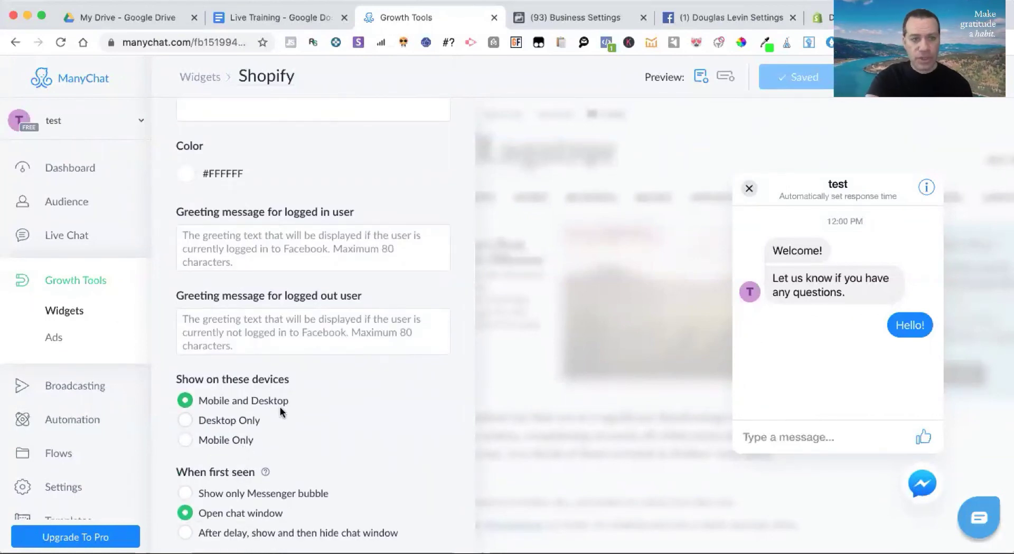
scroll(264, 406, "down", 2)
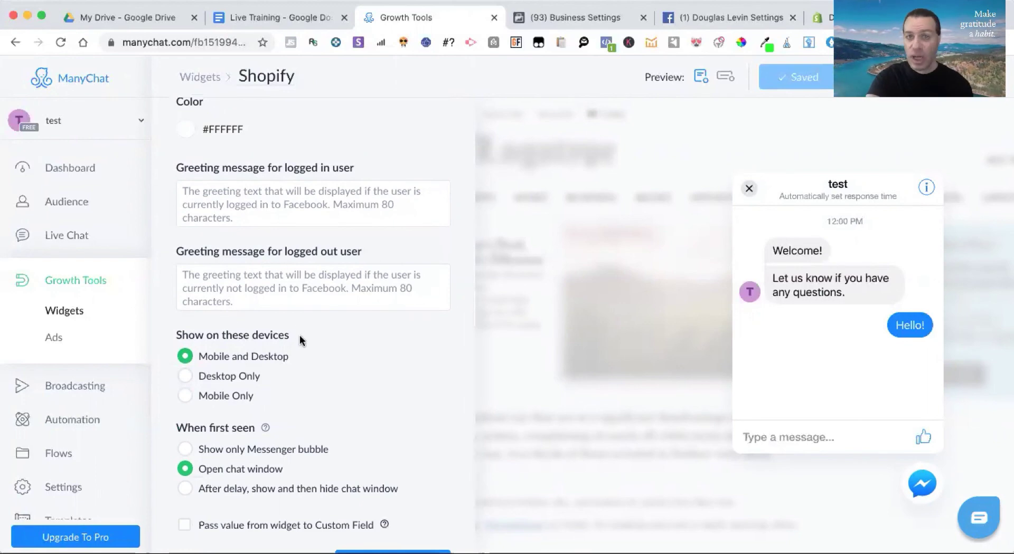
scroll(300, 340, "down", 1)
scroll(300, 343, "up", 10)
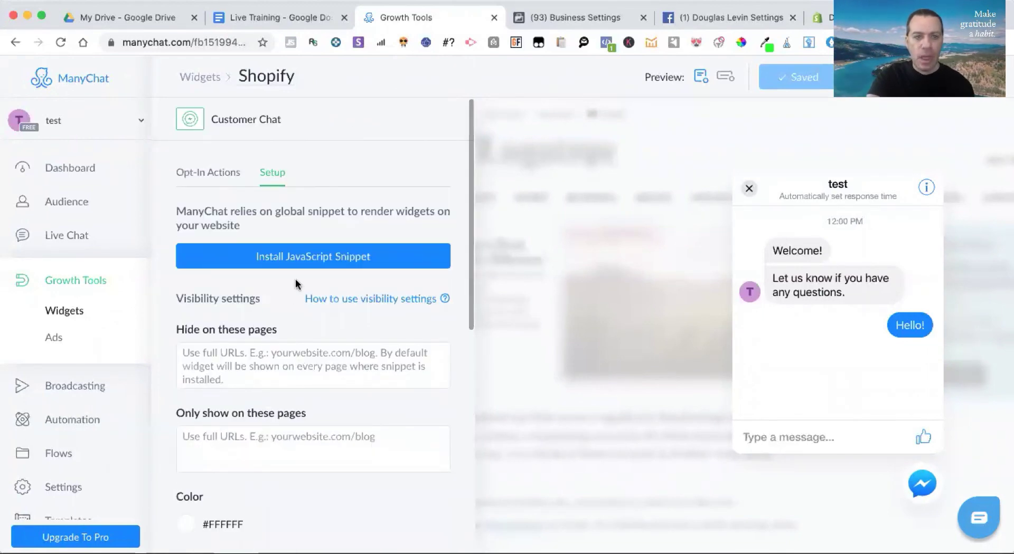
- Copy the ManyChat JavaScript snippet for the website head to the clipboard and finish the website setup
left_click(317, 261)
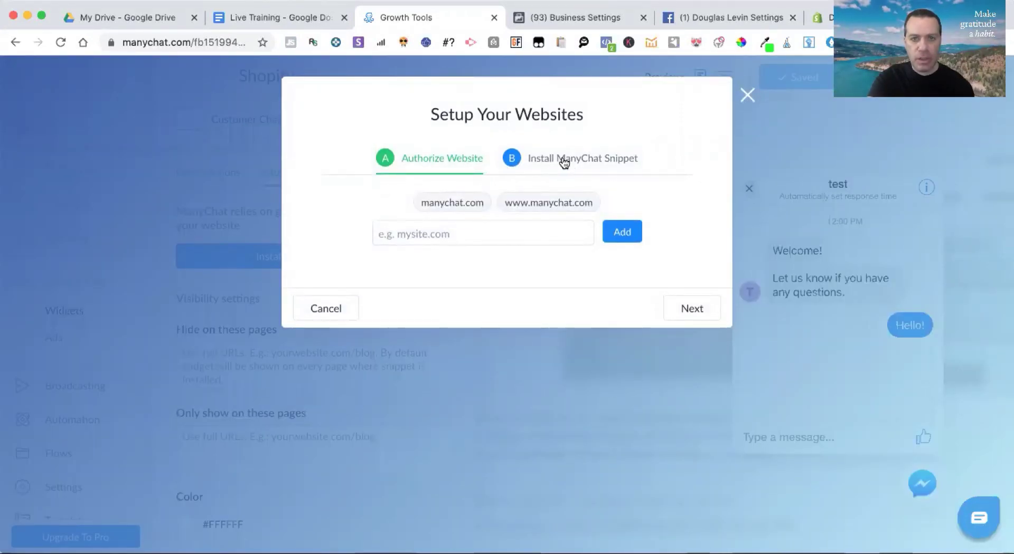
left_click(563, 161)
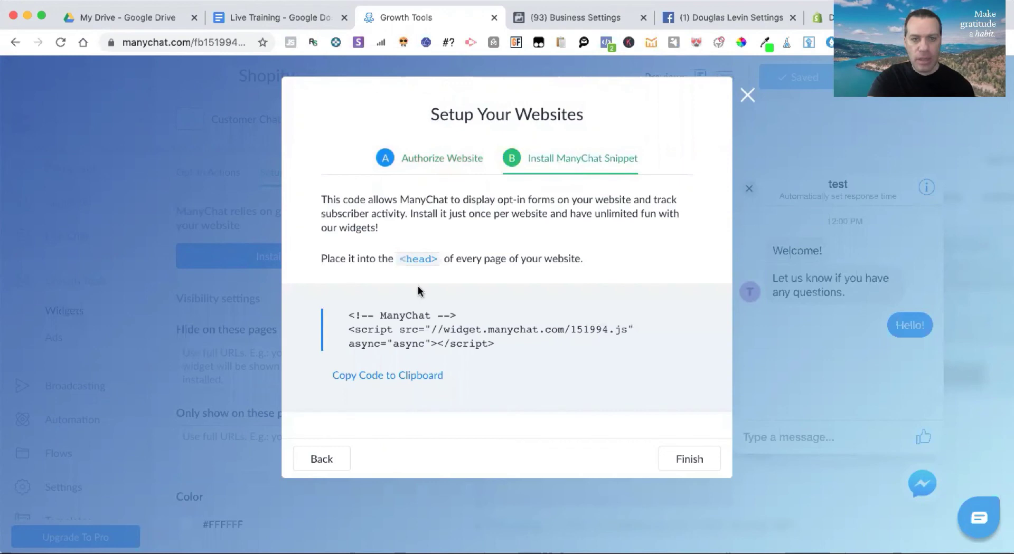
left_click(380, 375)
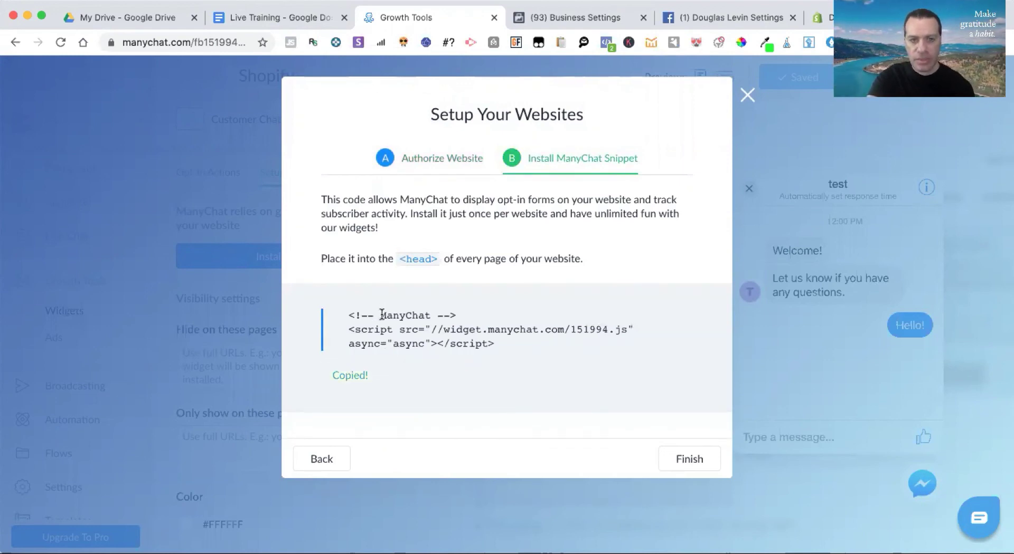
left_click_drag(381, 315, 468, 317)
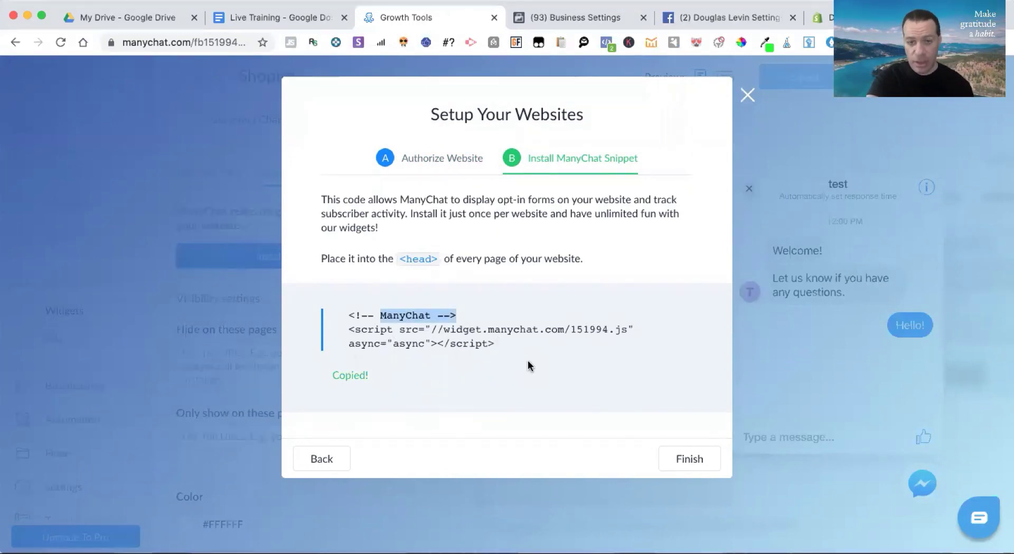
left_click(686, 462)
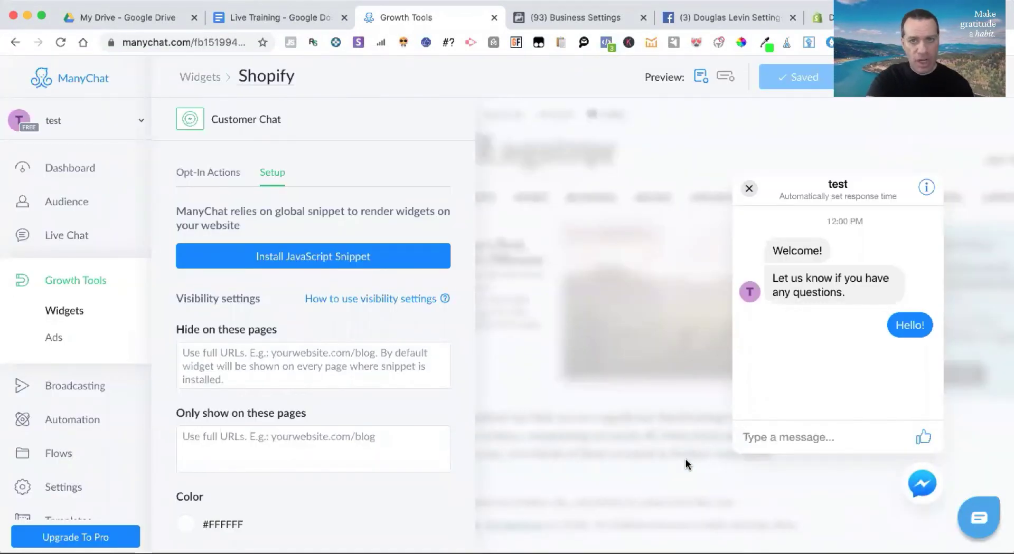
- Switch to the Shopify admin and open the live Debut theme's code for editing
left_click(857, 18)
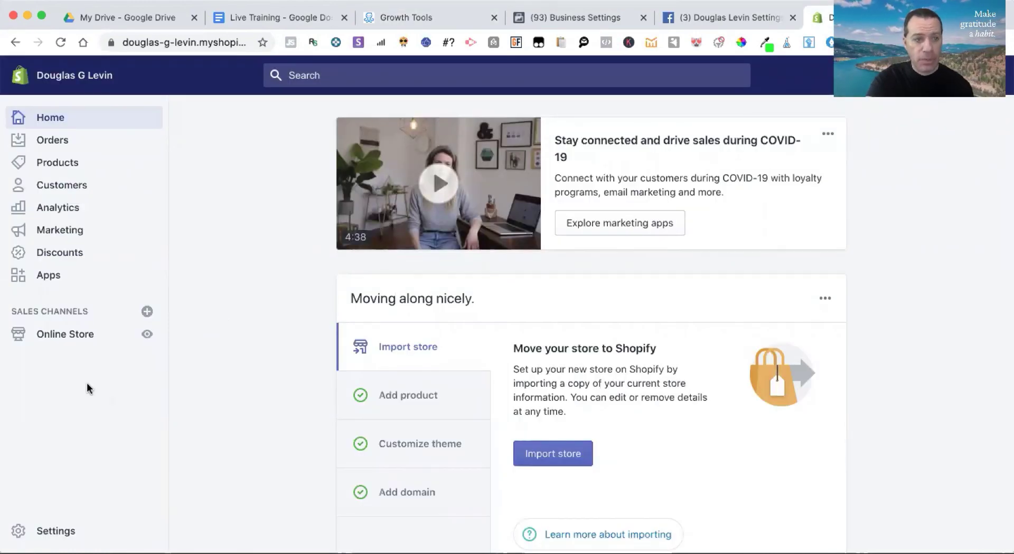
left_click(64, 336)
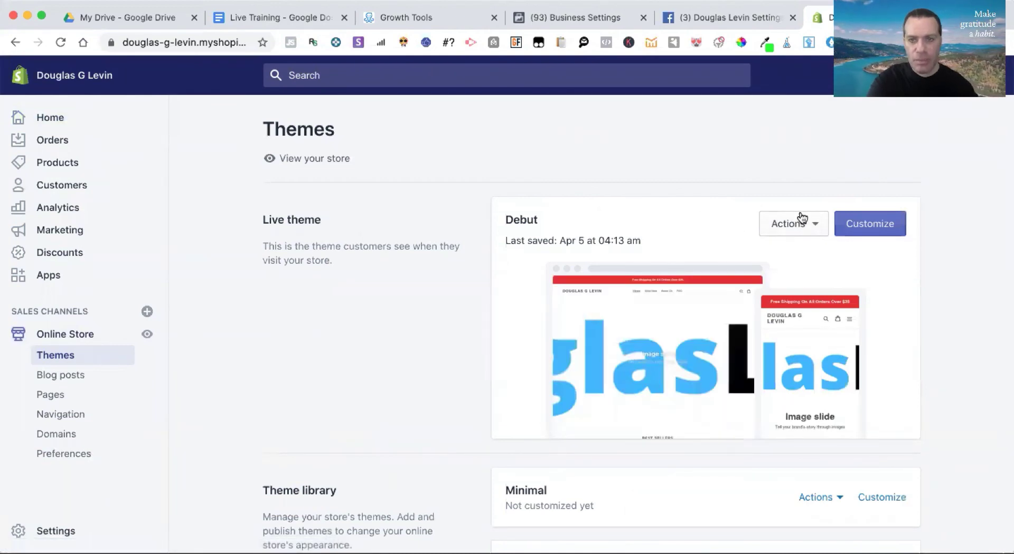
left_click(812, 226)
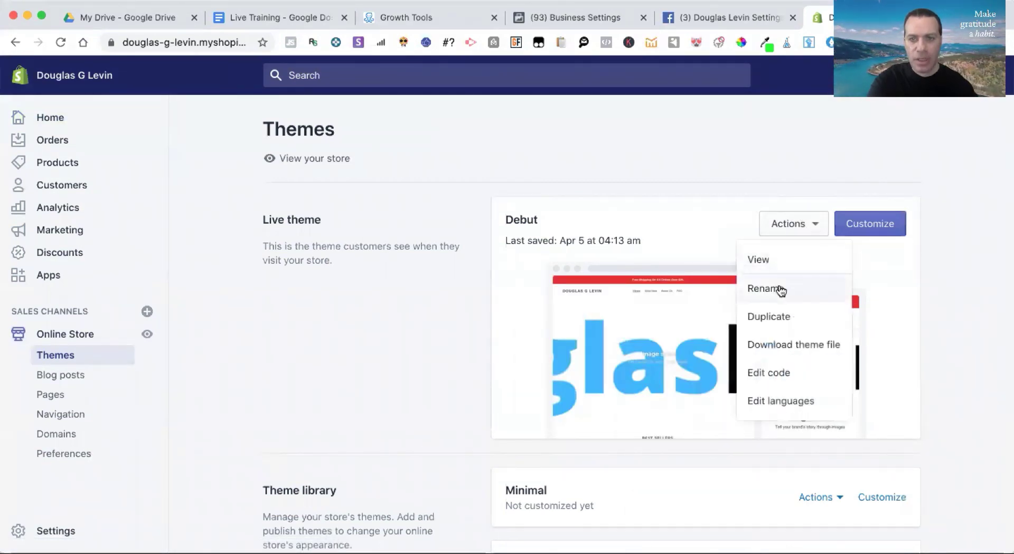
left_click(768, 374)
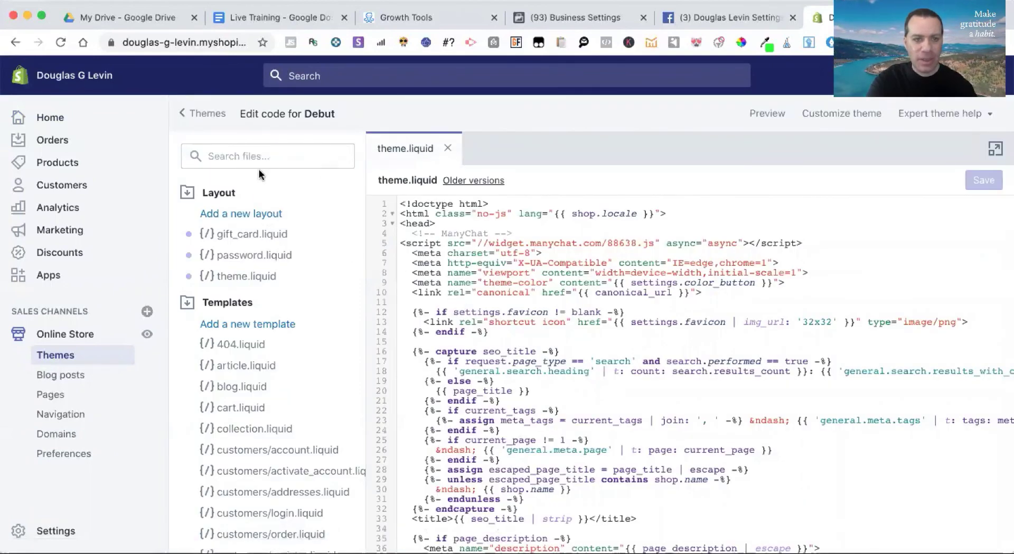
- Search the theme files for "theme" and locate the opening head tag and ManyChat comment in theme.liquid
left_click(237, 156)
type("theme")
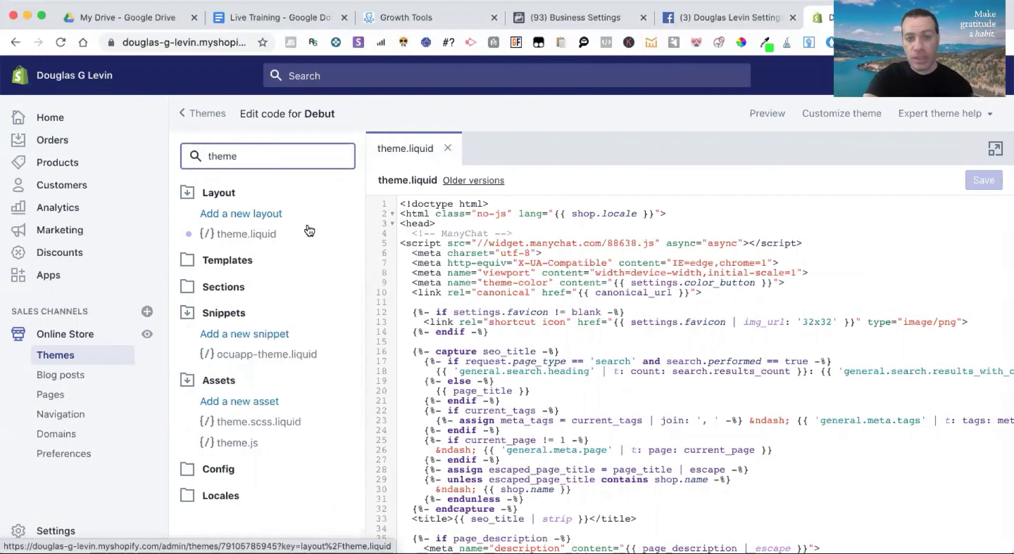
left_click(441, 223)
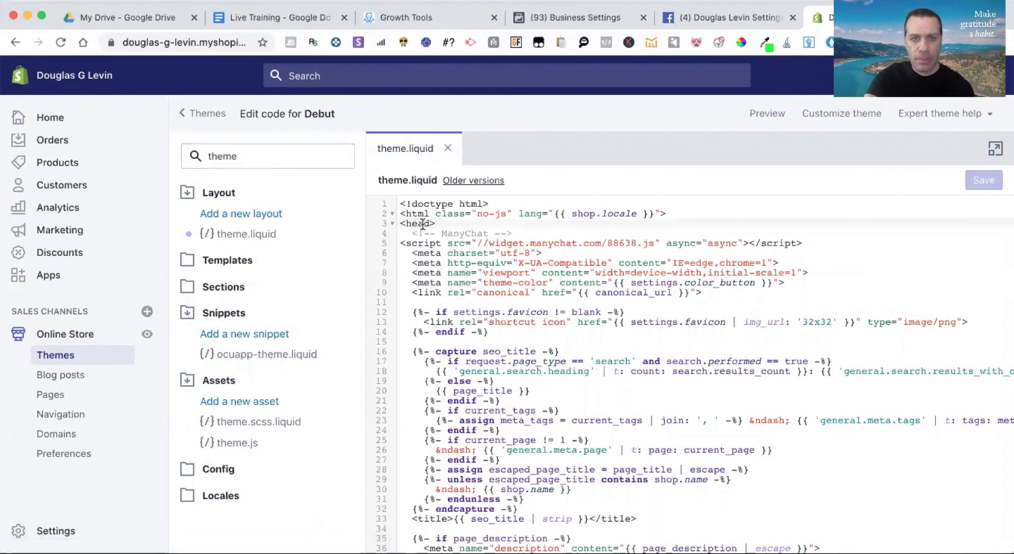
left_click_drag(442, 233, 487, 231)
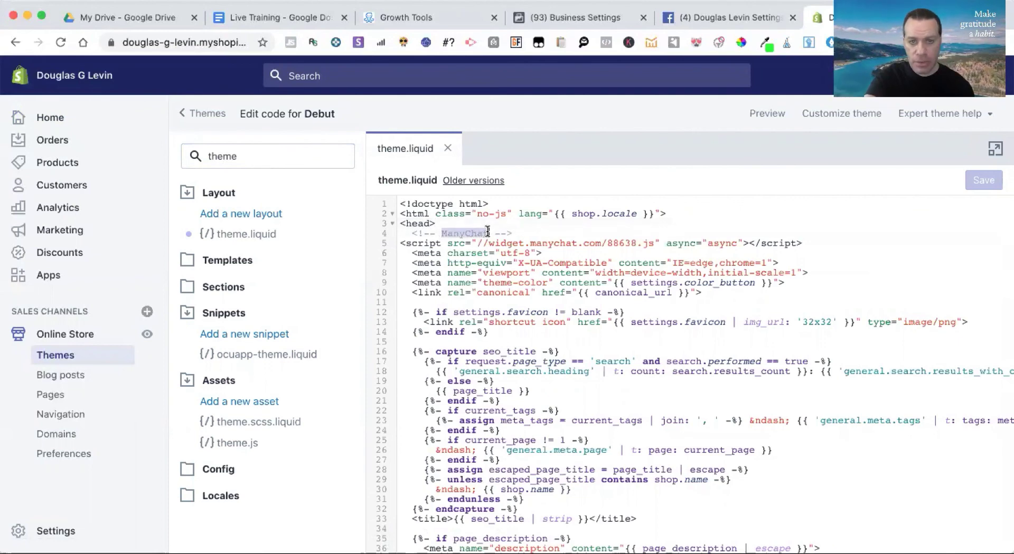
- Try adding an empty line directly below the opening head tag in theme.liquid, and remove it again
left_click(447, 223)
key("Return")
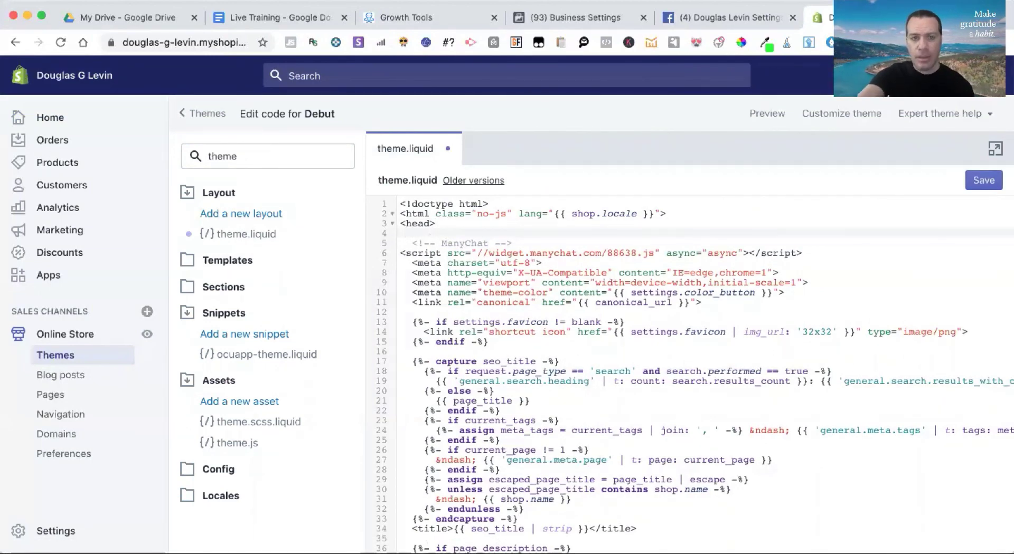
key("BackSpace")
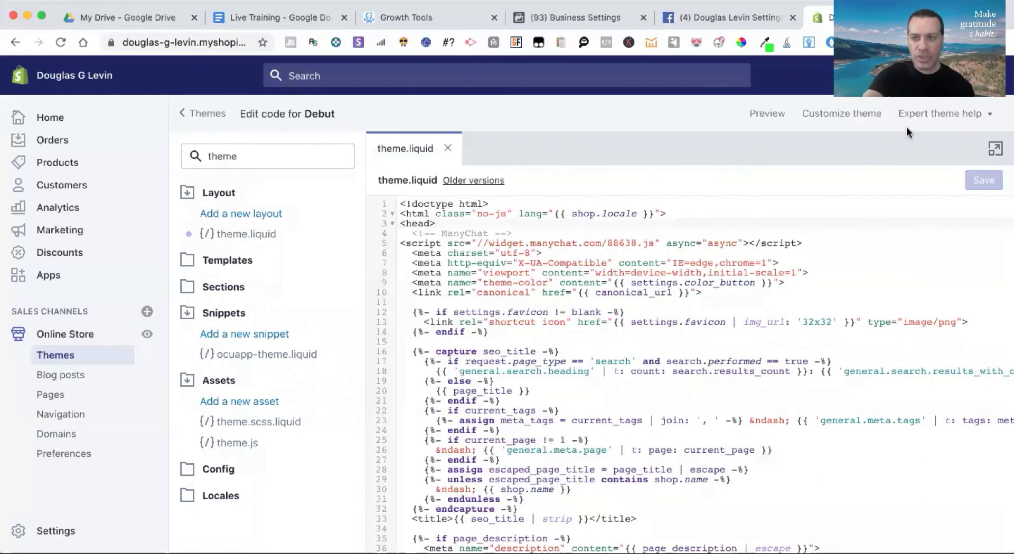